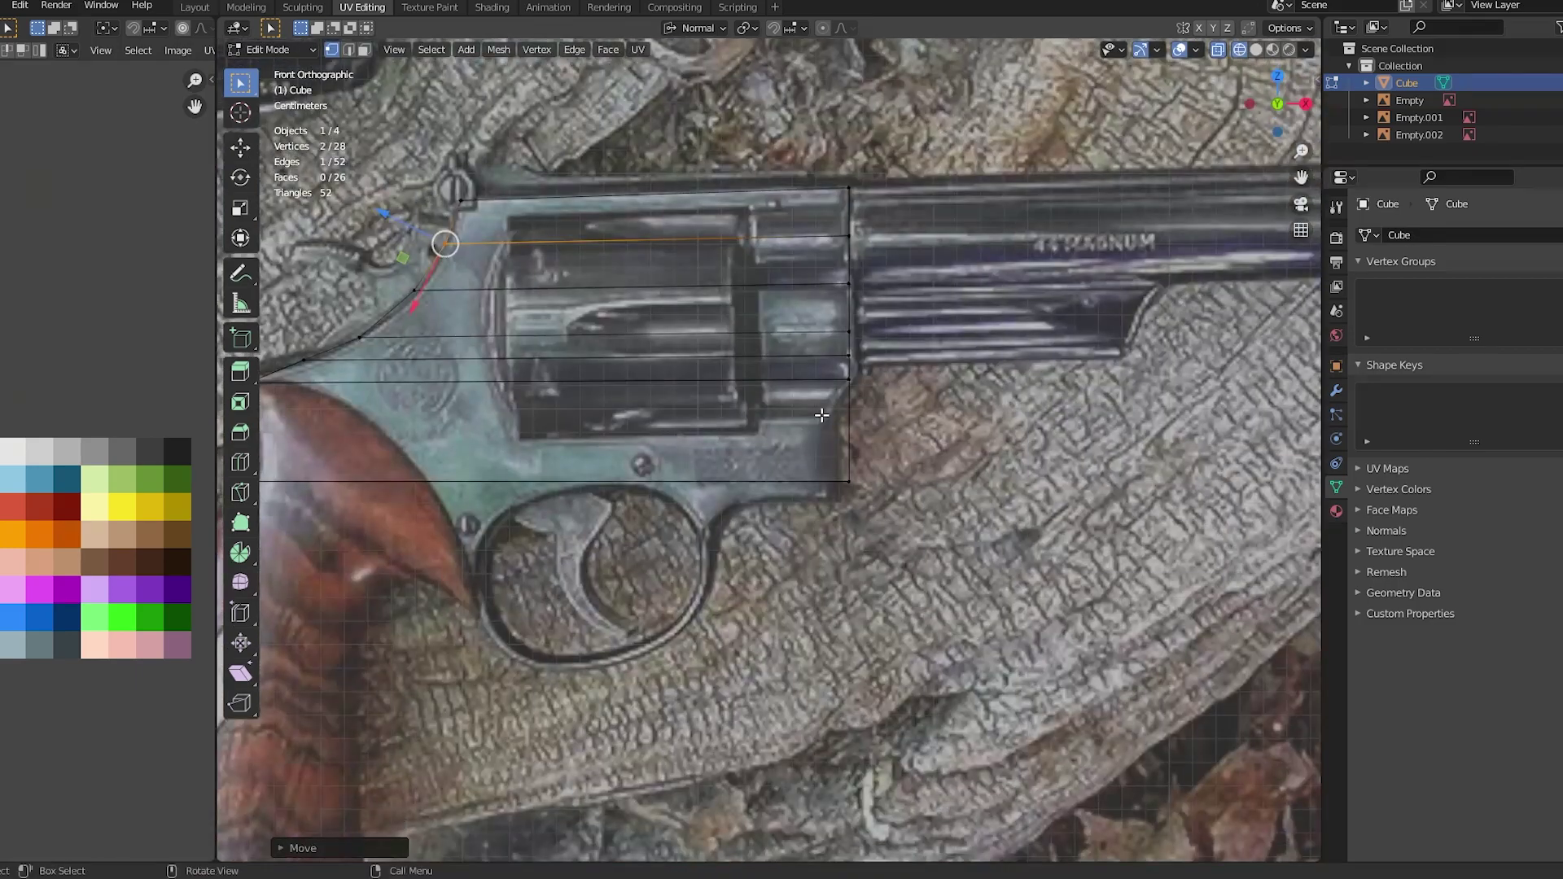
# Add edge cuts and move and scale frame vertices to trace the reference trigger guard loop
pyautogui.rightClick(907, 431)
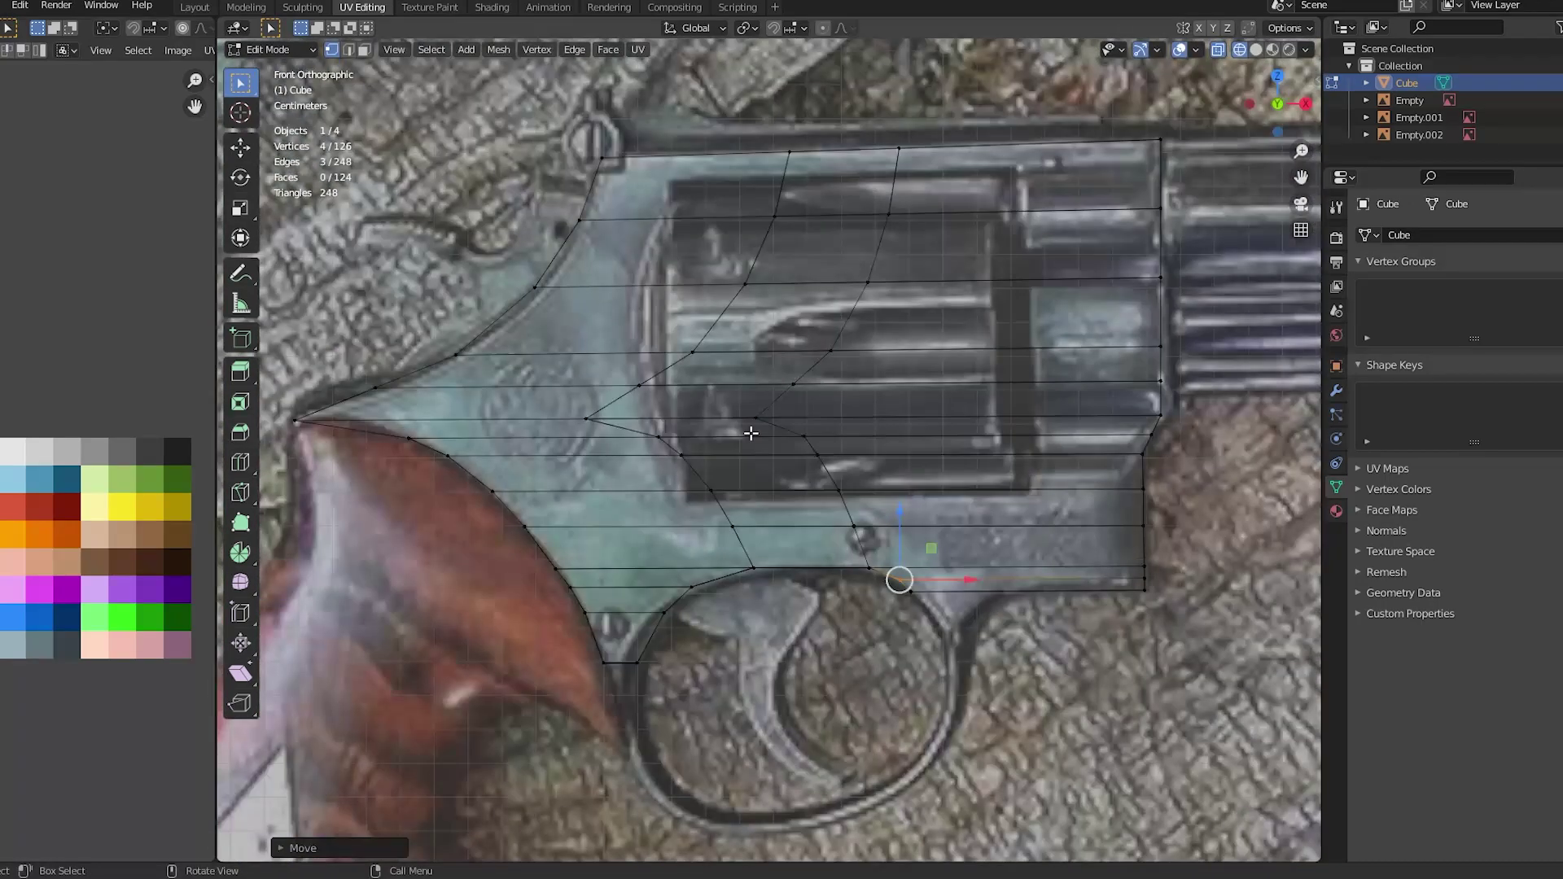
pyautogui.press('g')
pyautogui.press('x')
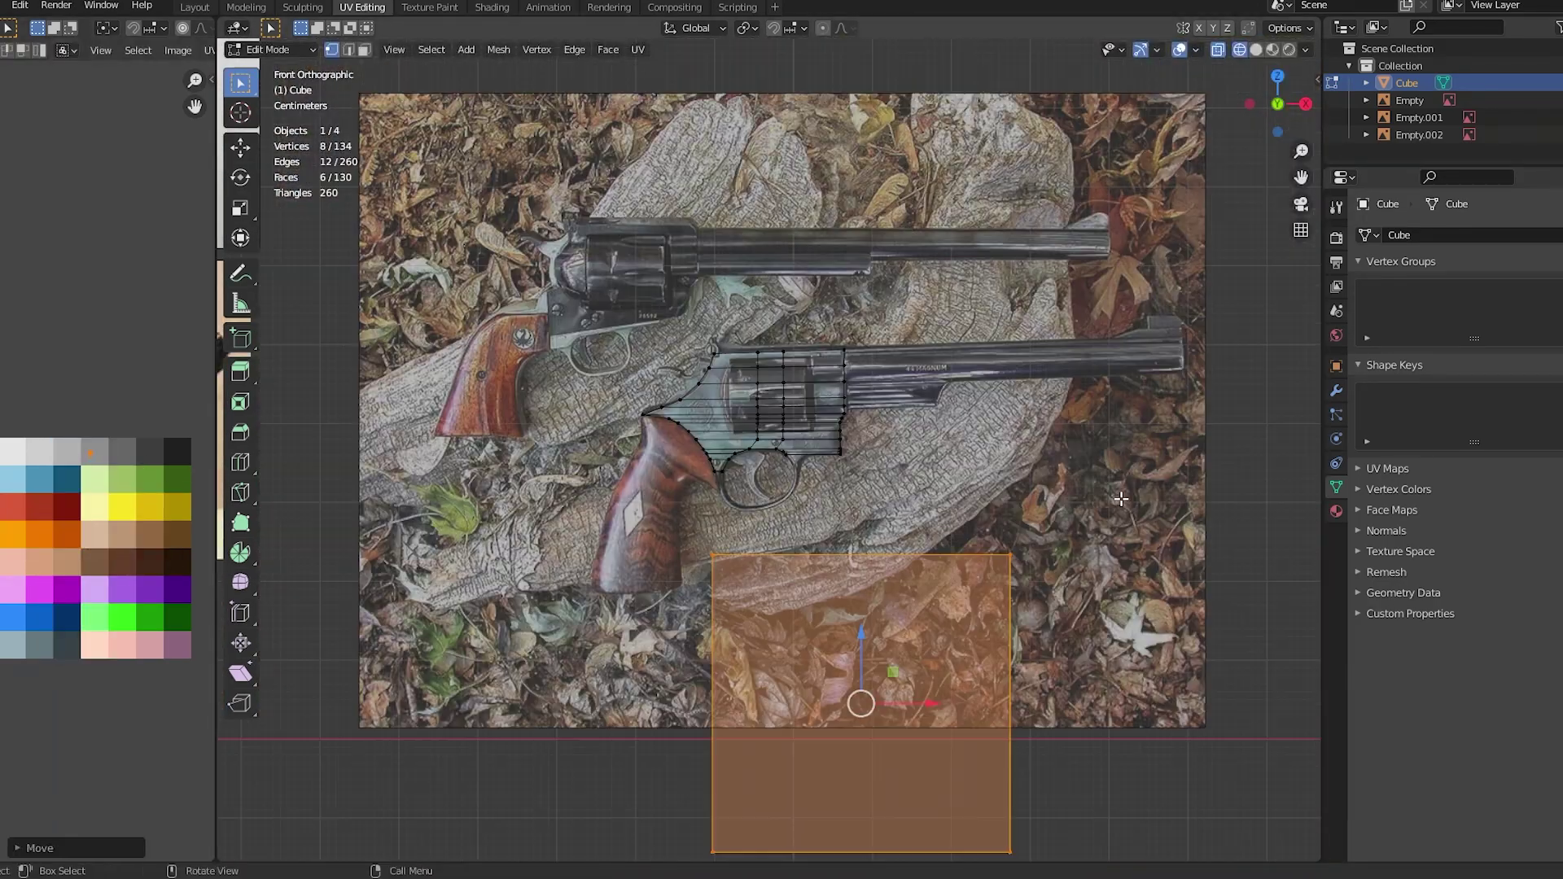
pyautogui.press('s')
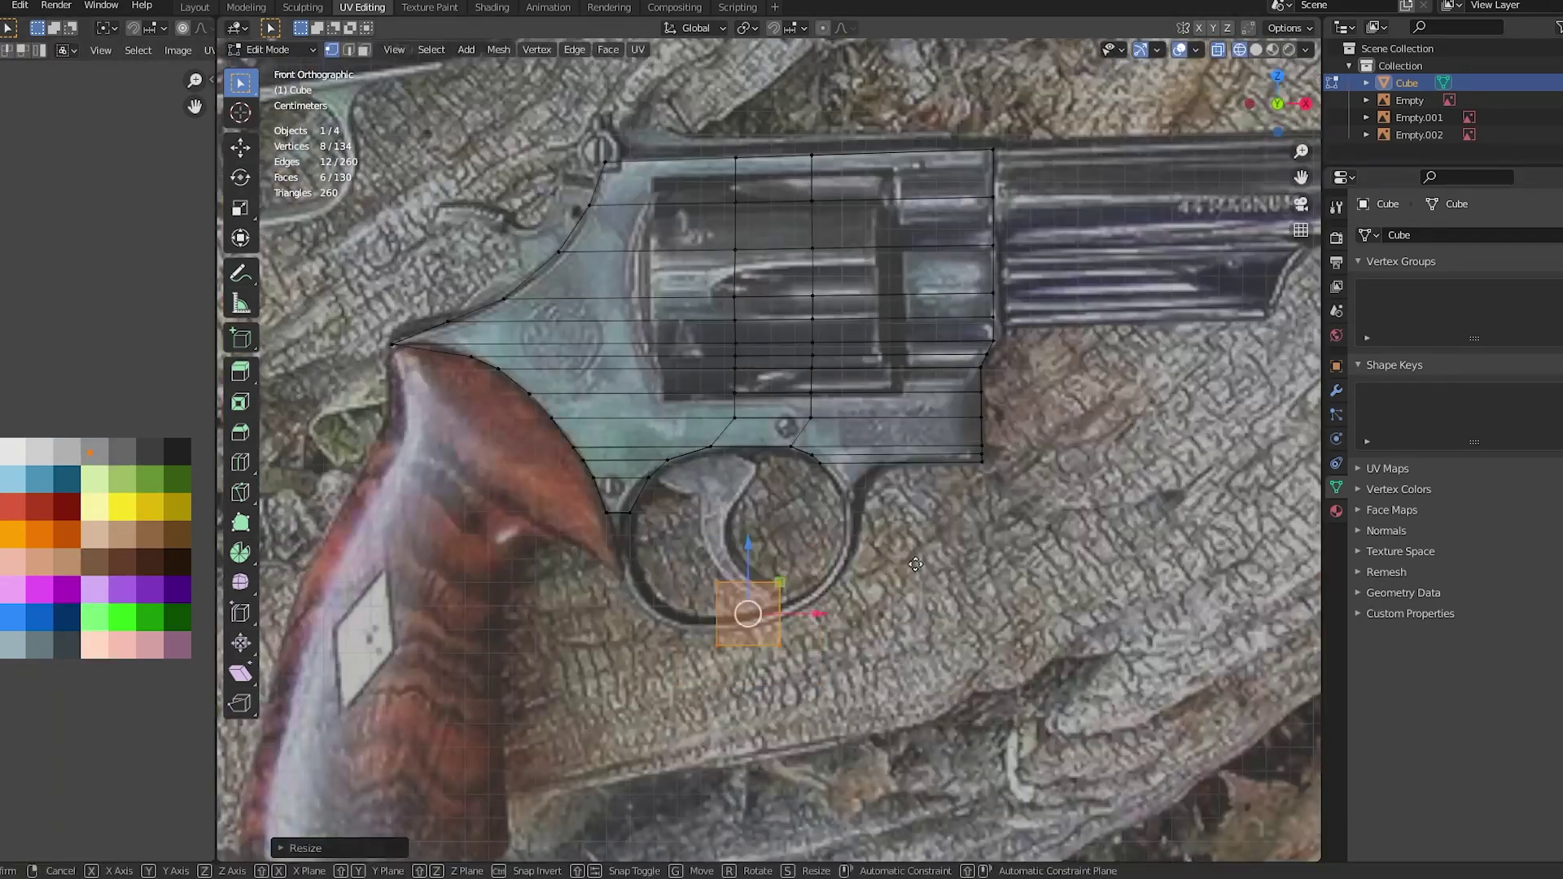
pyautogui.scroll(5, 758, 608)
pyautogui.press('g')
pyautogui.moveTo(580, 409); pyautogui.dragTo(580, 409)
pyautogui.scroll(4, 538, 423)
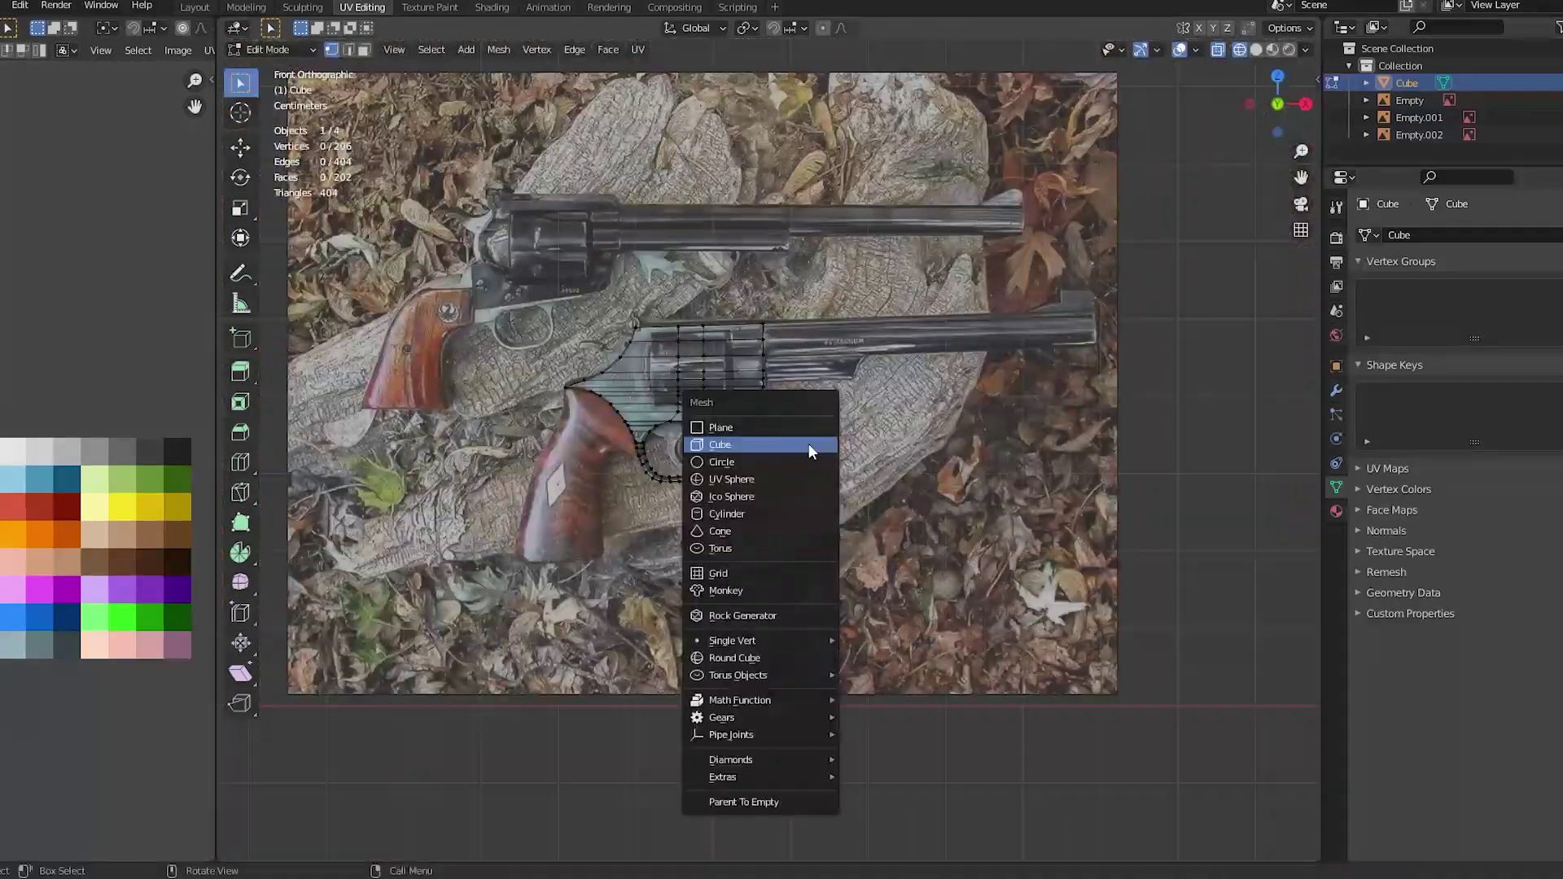
# Add a cube and move its vertices to run a block along the barrel to the muzzle
pyautogui.click(808, 443)
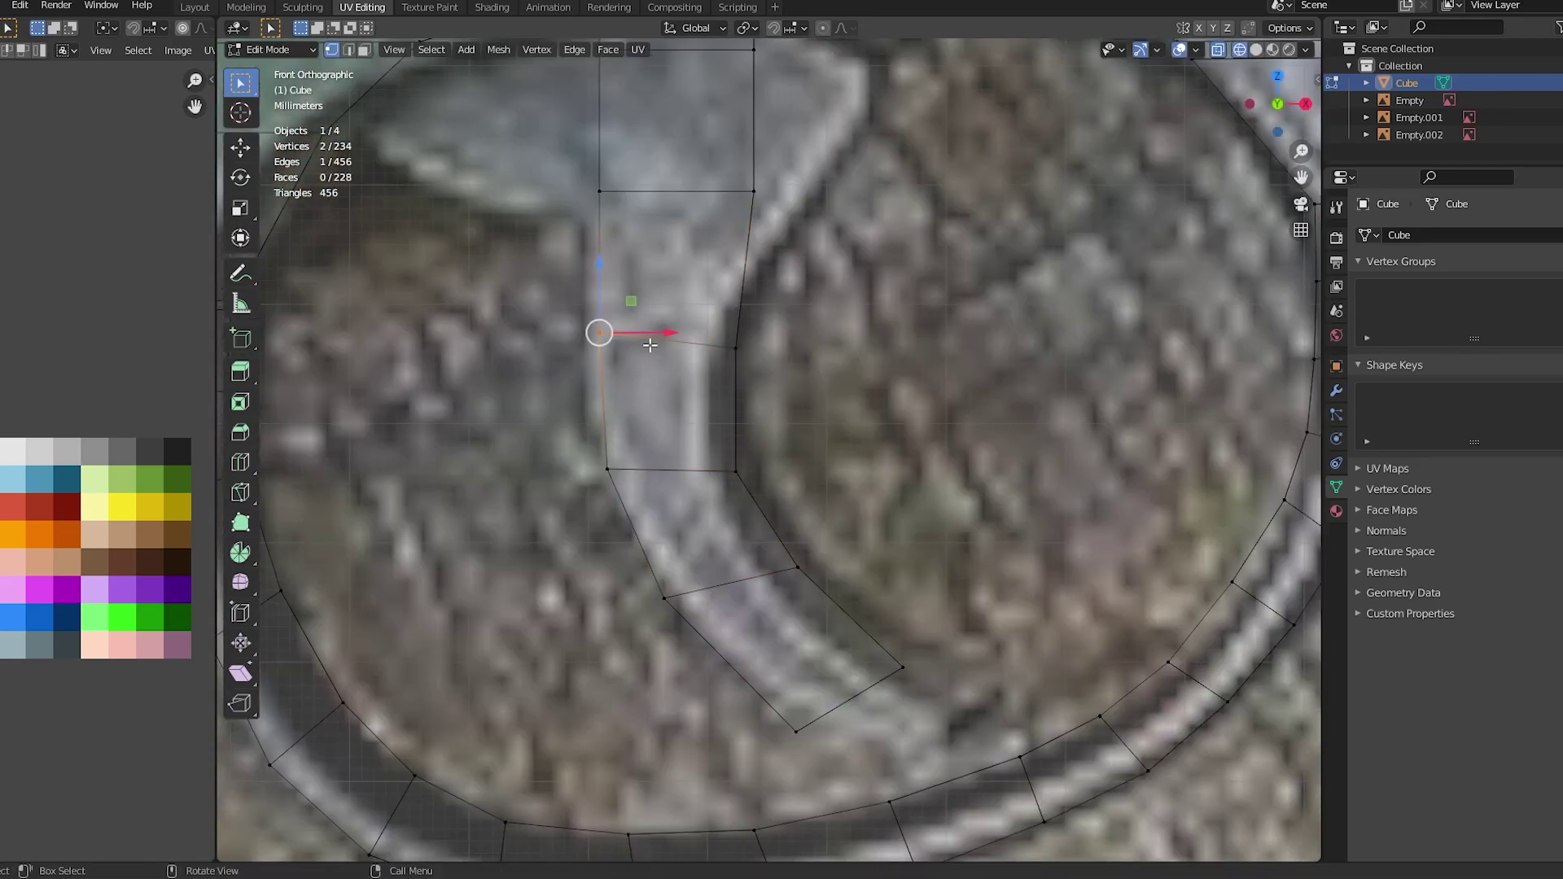
pyautogui.moveTo(650, 345)
pyautogui.keyDown('shift'); pyautogui.mouseDown(button='middle')
pyautogui.moveTo(890, 445)
pyautogui.moveTo(849, 306)
pyautogui.mouseUp(button='middle'); pyautogui.keyUp('shift')
pyautogui.click(971, 175)
pyautogui.keyDown('shift'); pyautogui.moveTo(899, 204); pyautogui.dragTo(1002, 231, button='middle'); pyautogui.keyUp('shift')
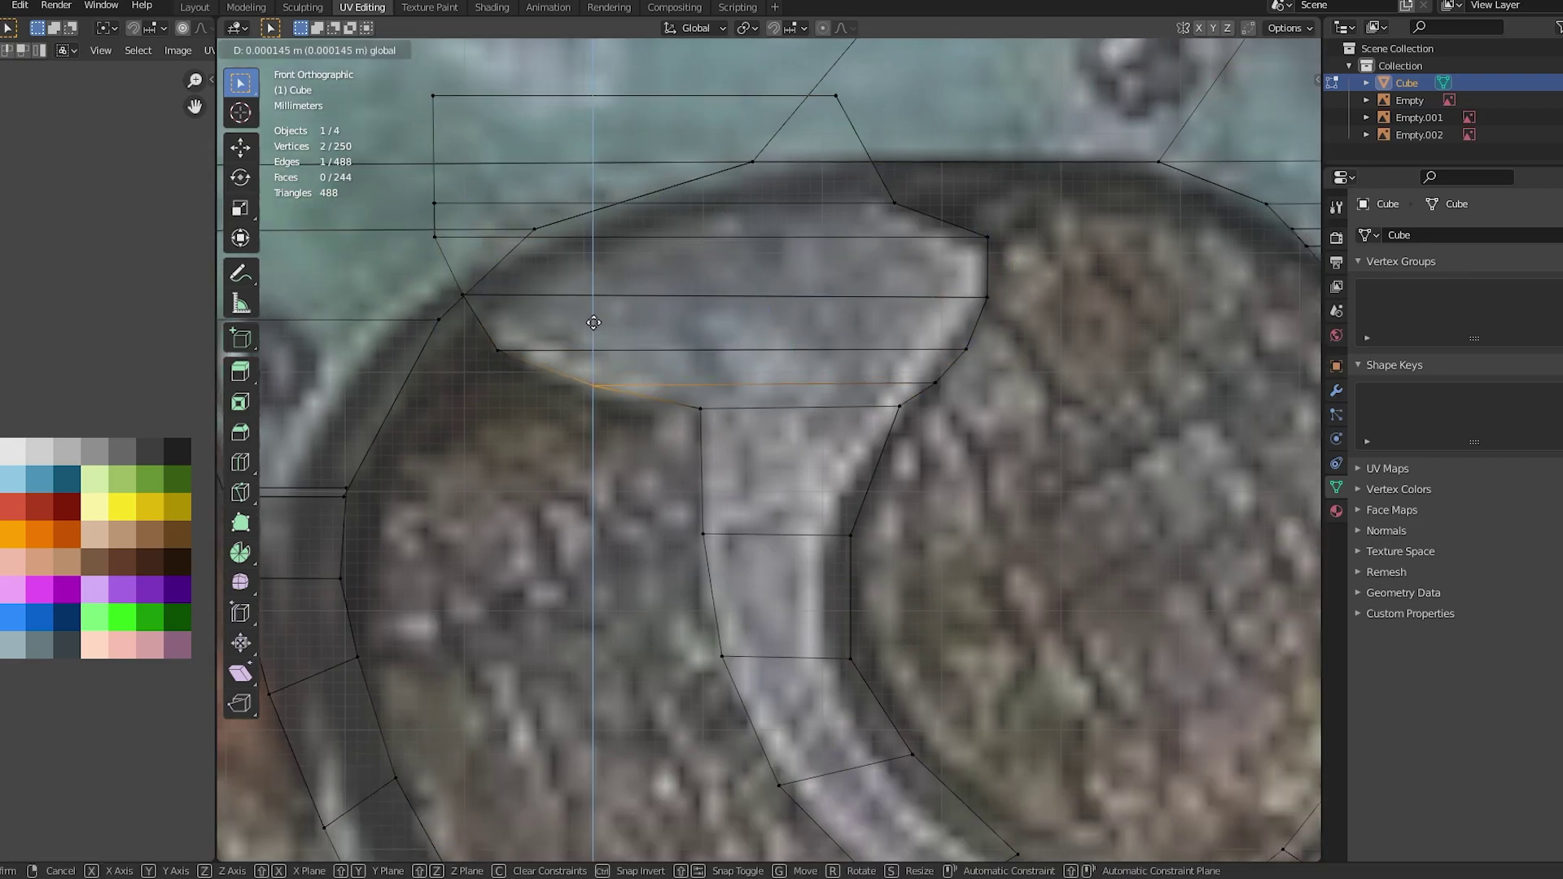
pyautogui.click(593, 322)
pyautogui.keyDown('shift'); pyautogui.moveTo(765, 570); pyautogui.dragTo(666, 382, button='middle'); pyautogui.keyUp('shift')
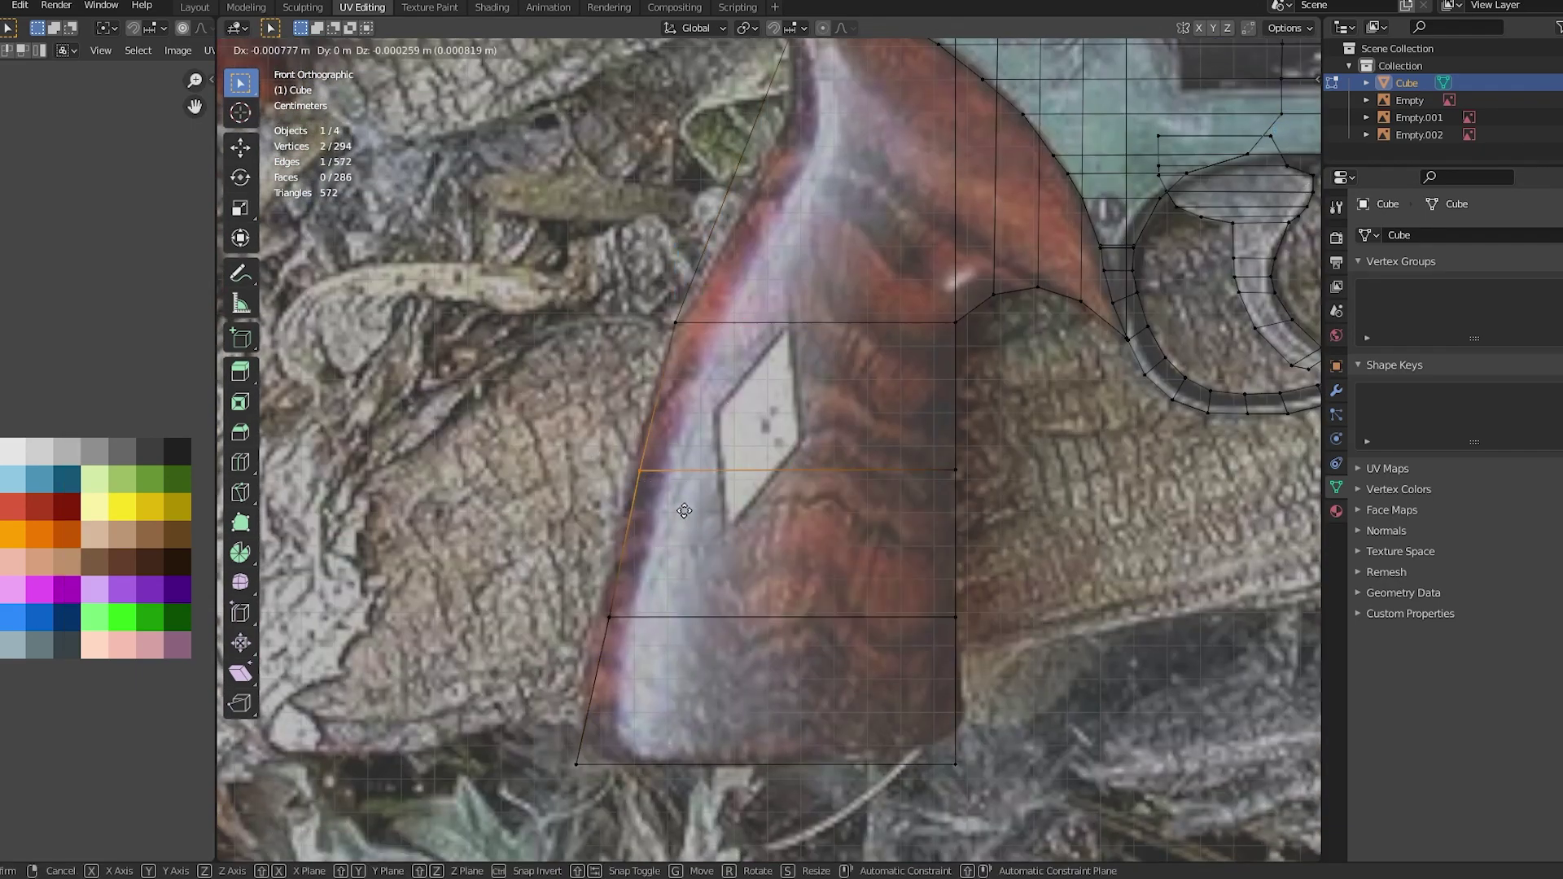
pyautogui.press('g')
pyautogui.press('x')
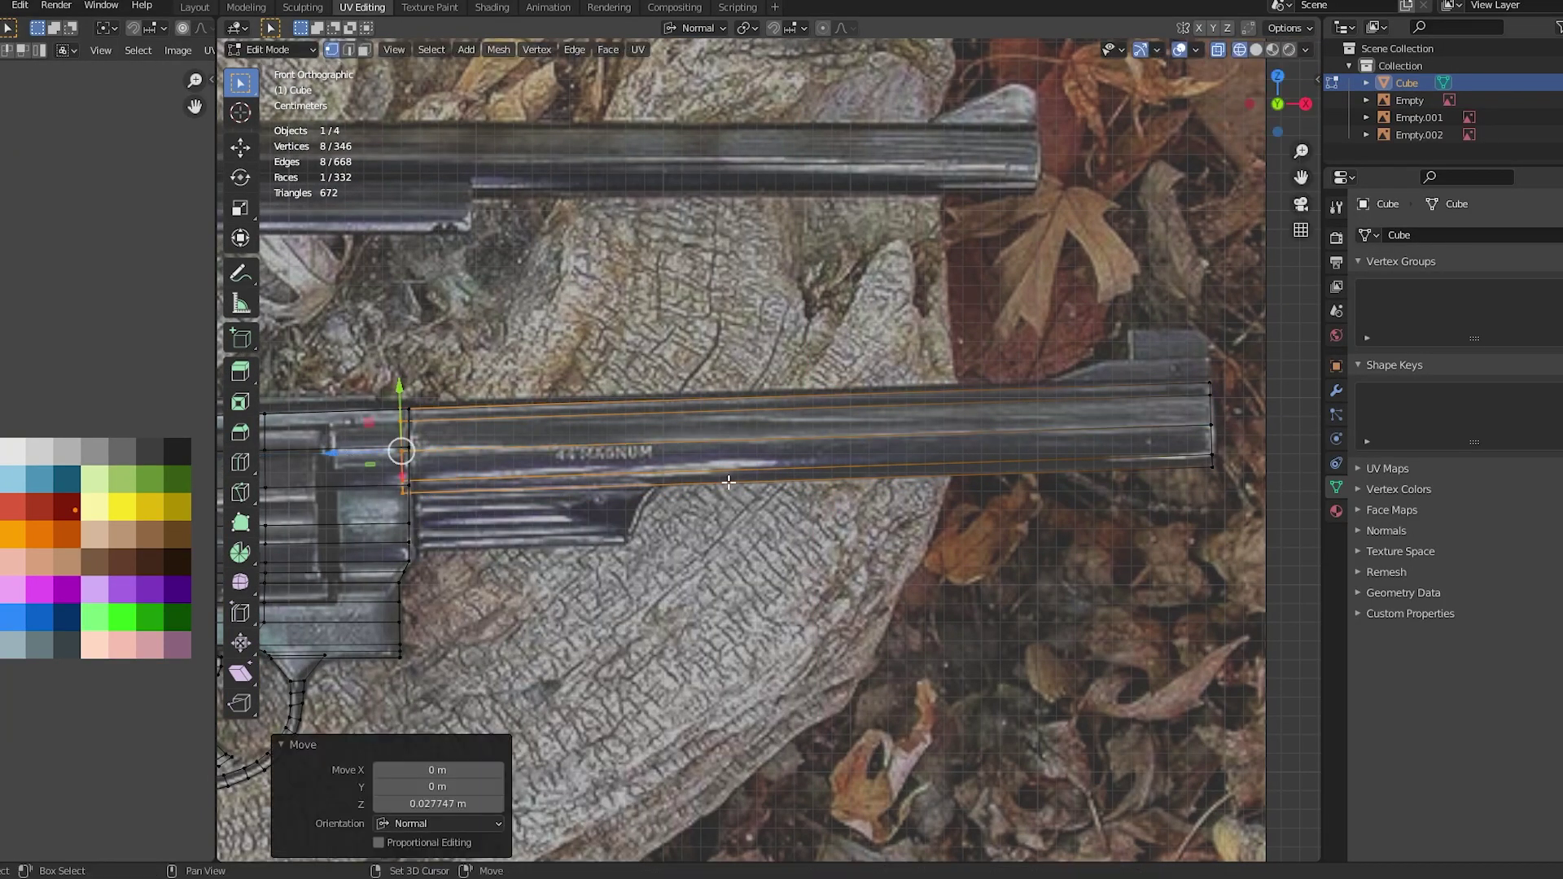
# Change the viewport shading and zoom in on the barrel's front end and top rib
pyautogui.press('z')
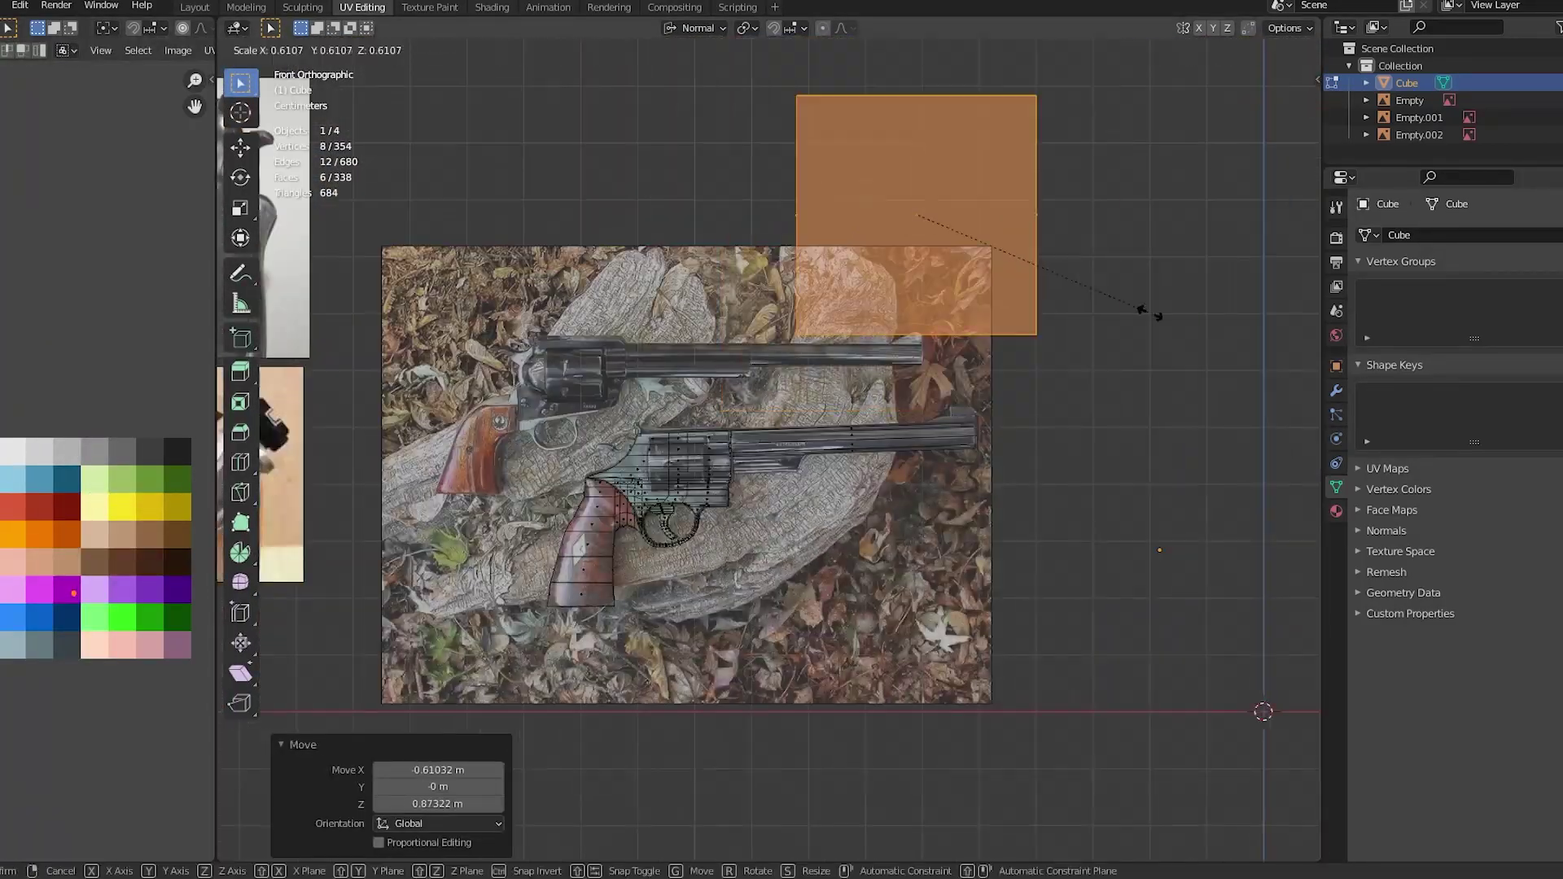
pyautogui.scroll(2, 769, 353)
pyautogui.scroll(1, 768, 353)
pyautogui.scroll(1, 769, 353)
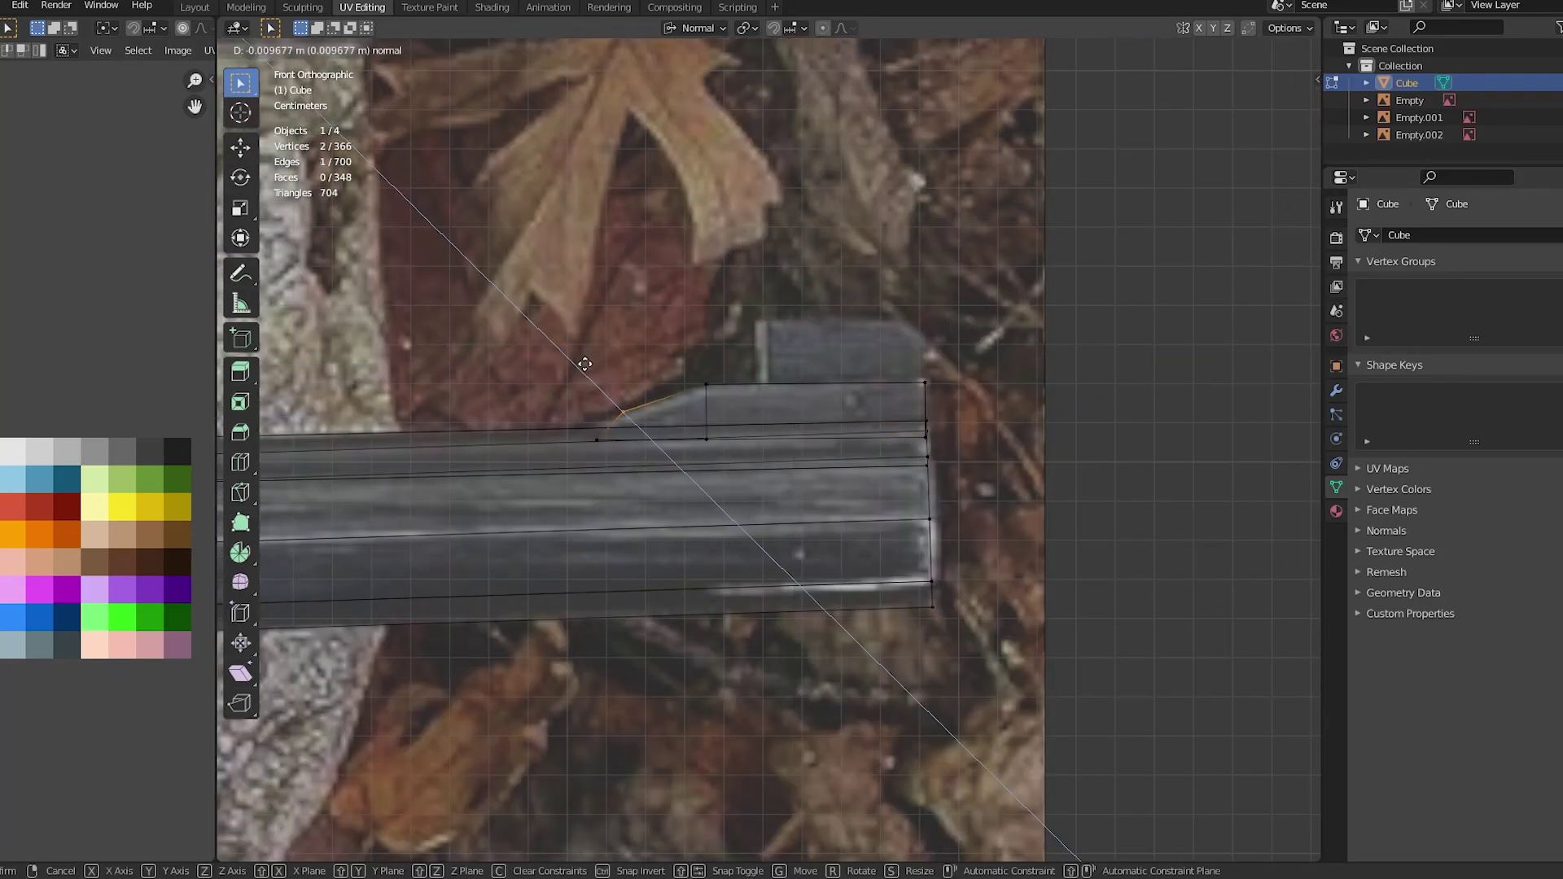
pyautogui.scroll(3, 584, 364)
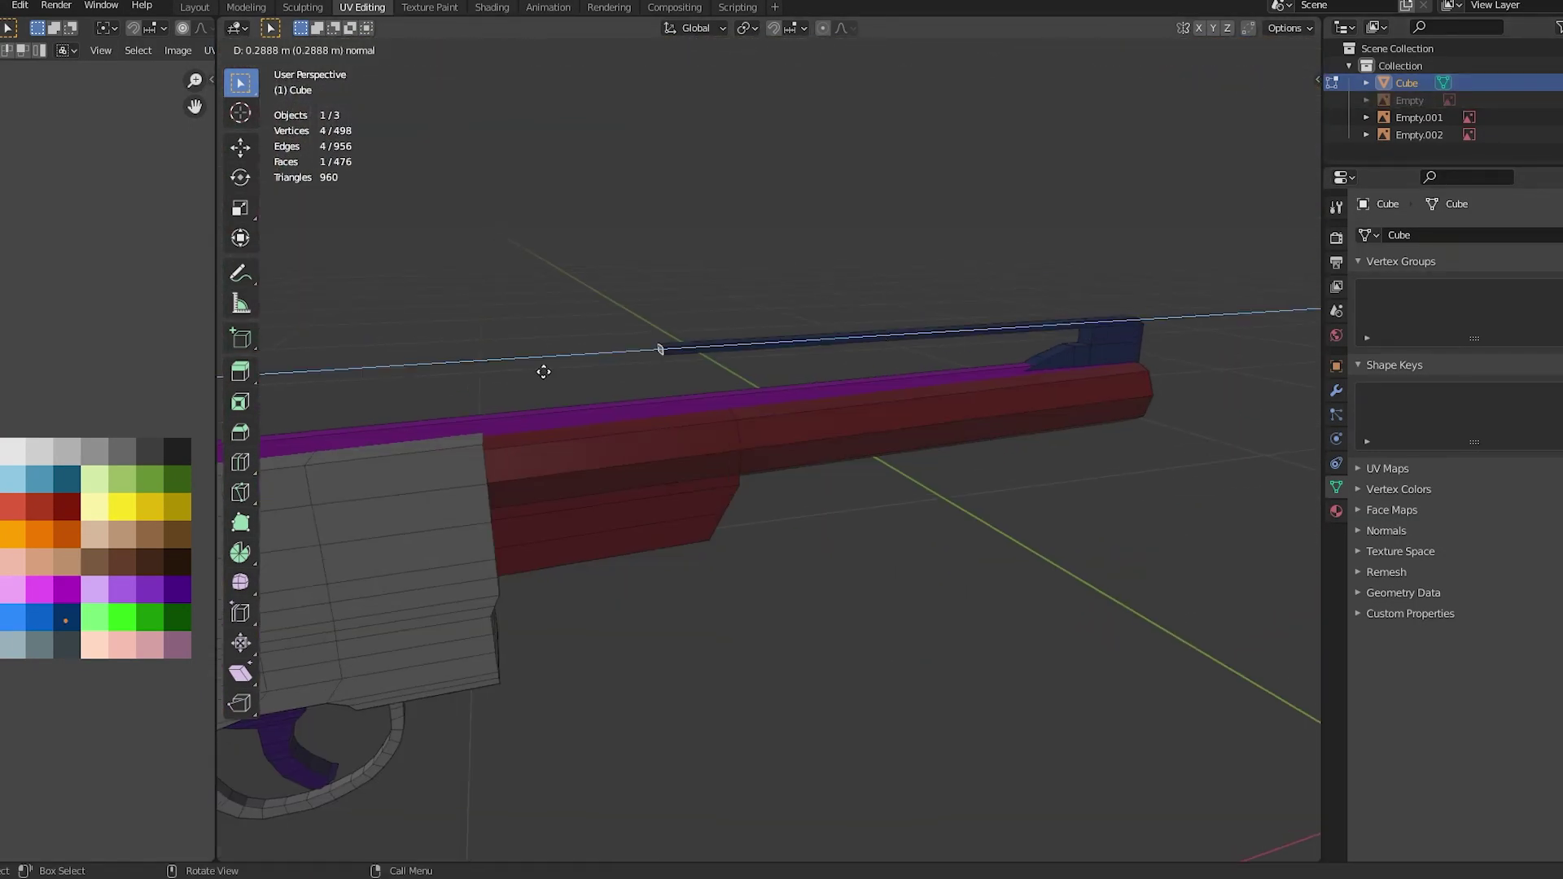
# Switch to front orthographic view to line up the new box with the reference cylinder
pyautogui.press('KP_1')
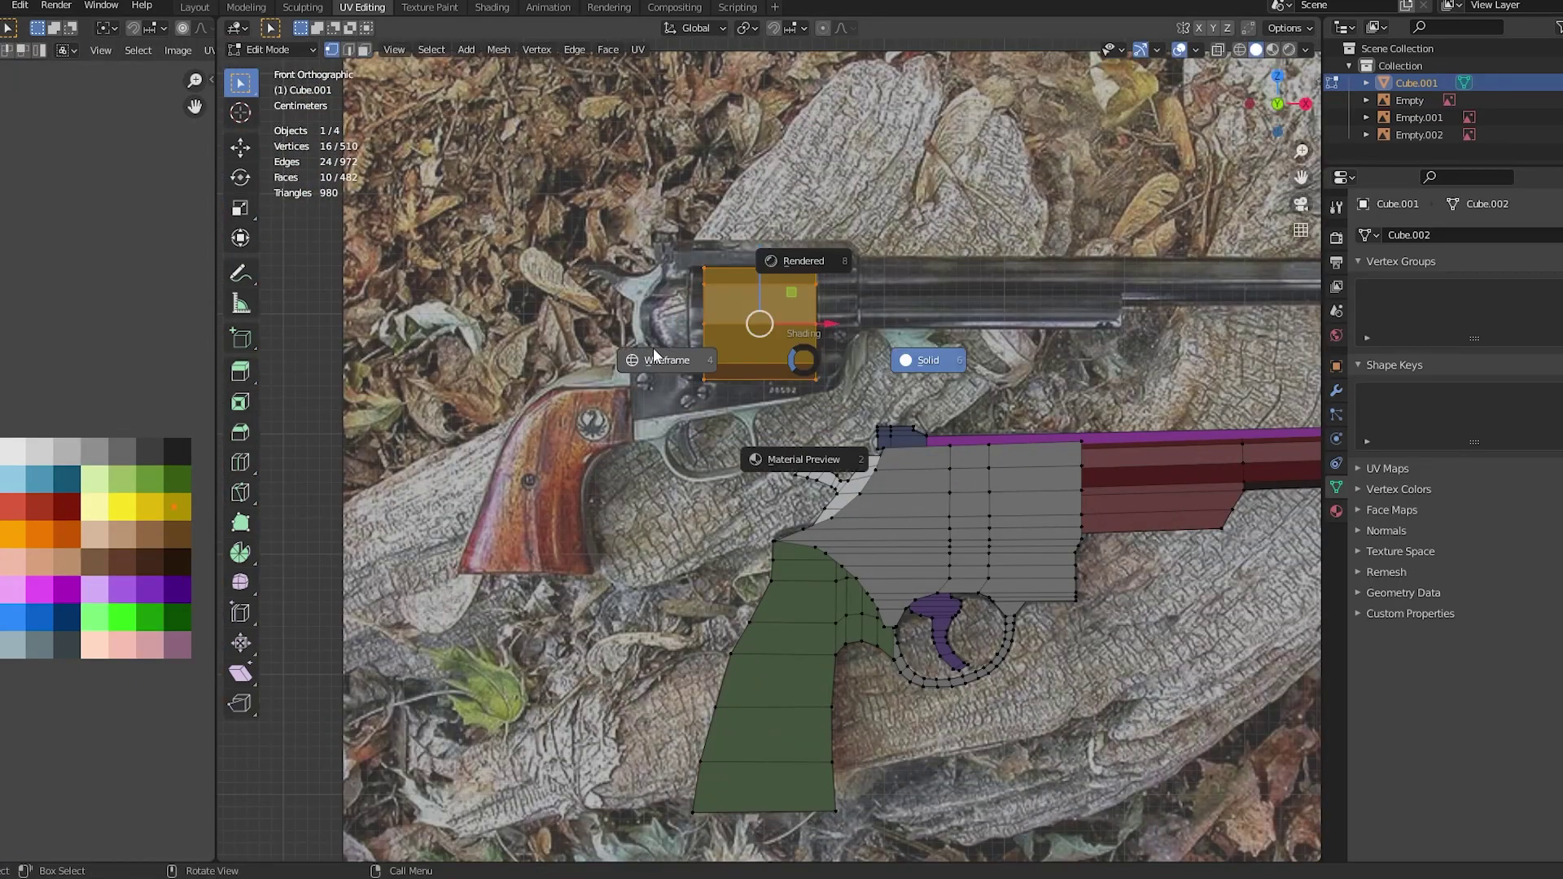
# Show the viewport in wireframe and select all geometry linked to the selection
pyautogui.click(653, 358)
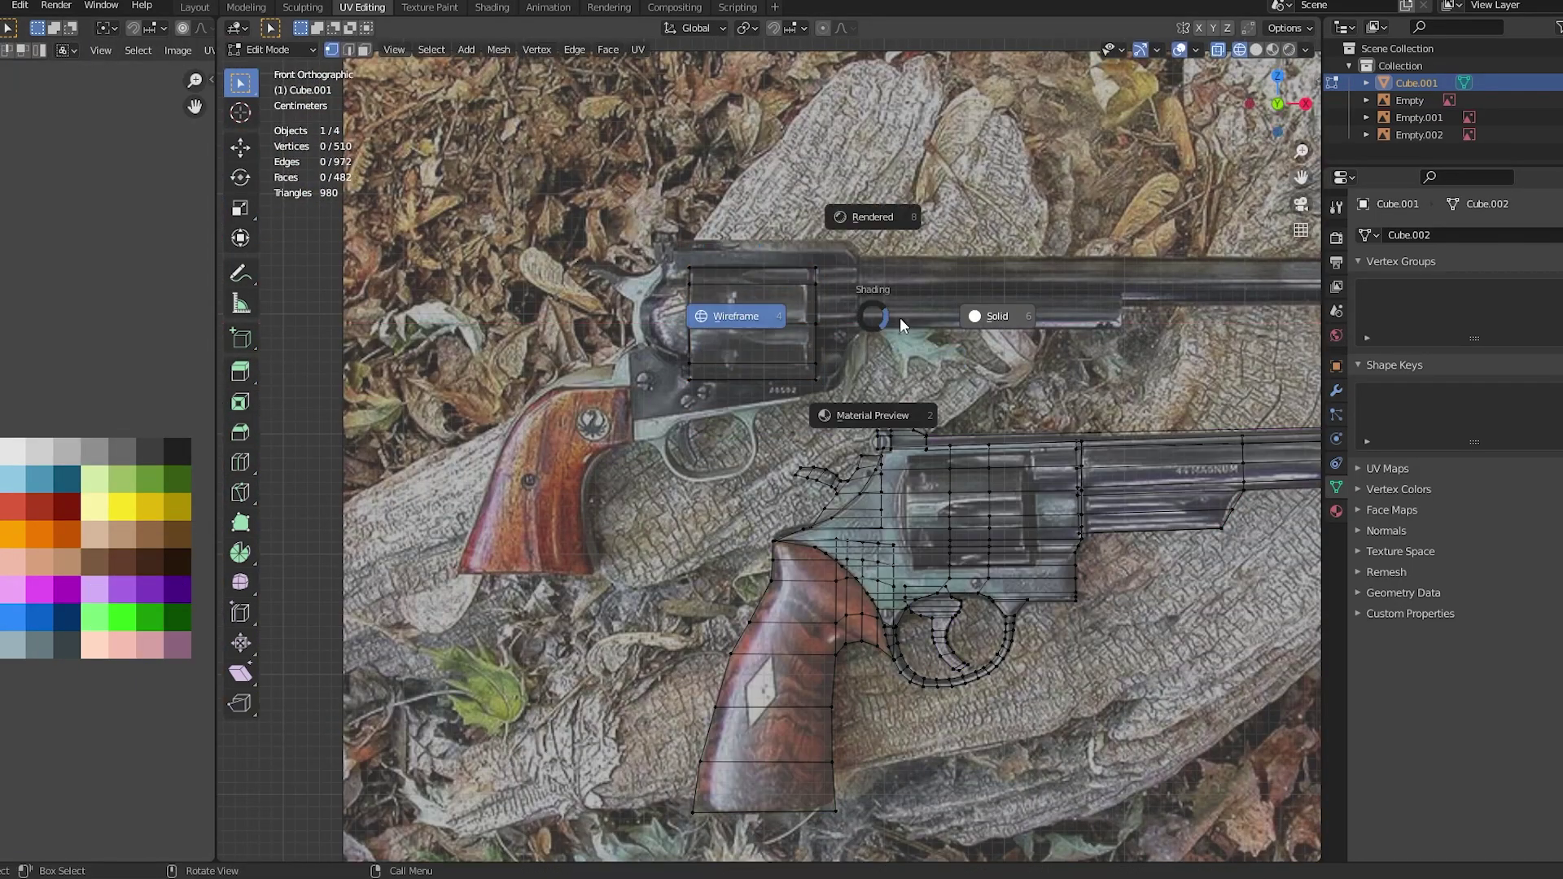
pyautogui.press('l')
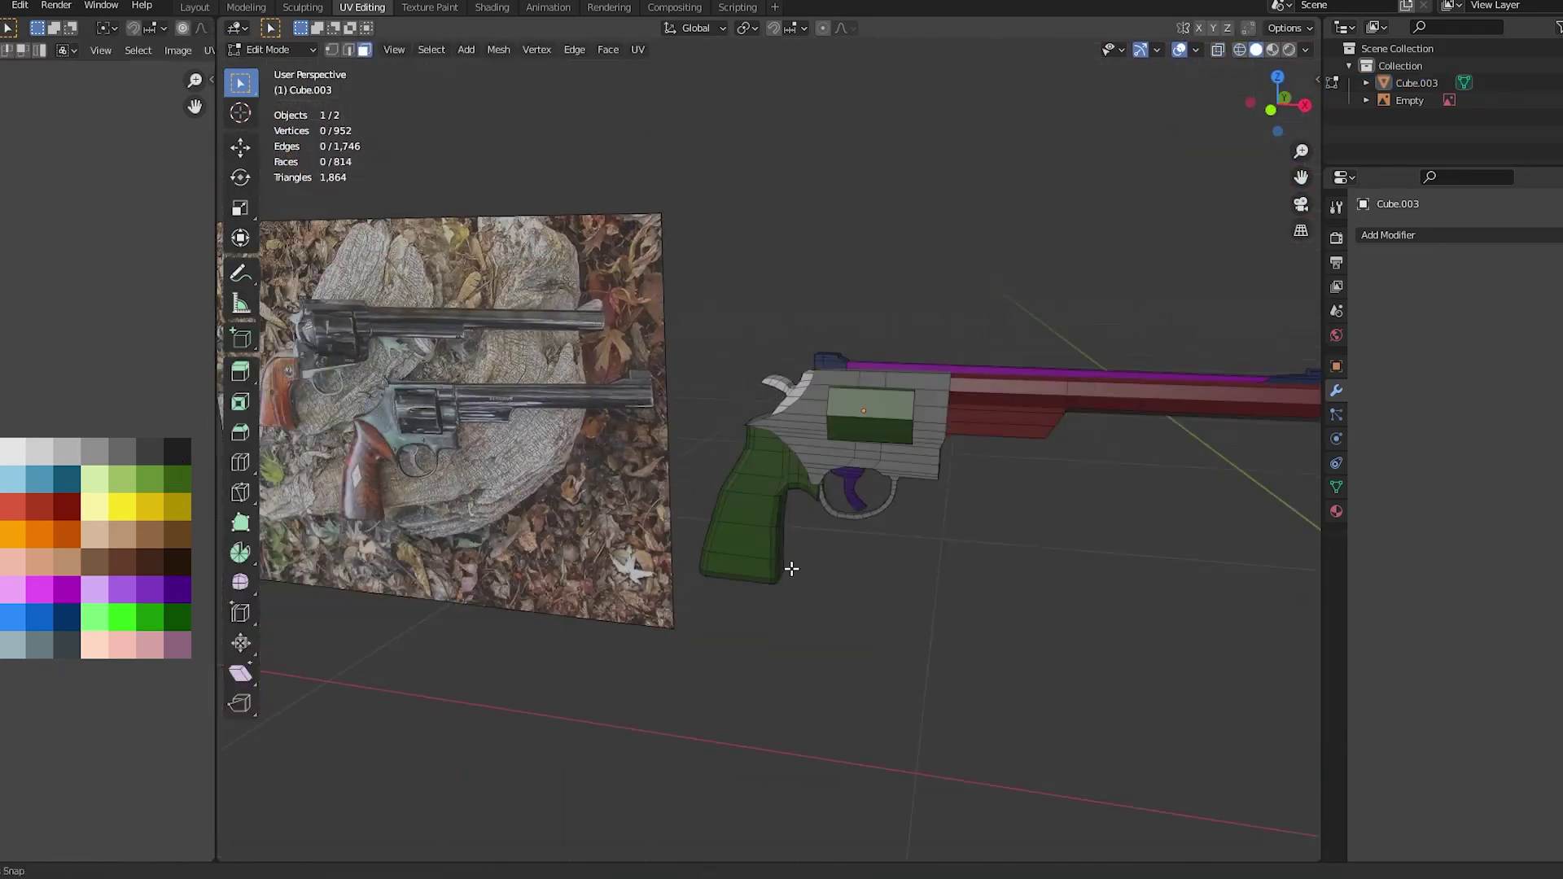
# Save revolvermagnum.blend and bevel the selected barrel top face
pyautogui.hotkey('ctrl', 's')
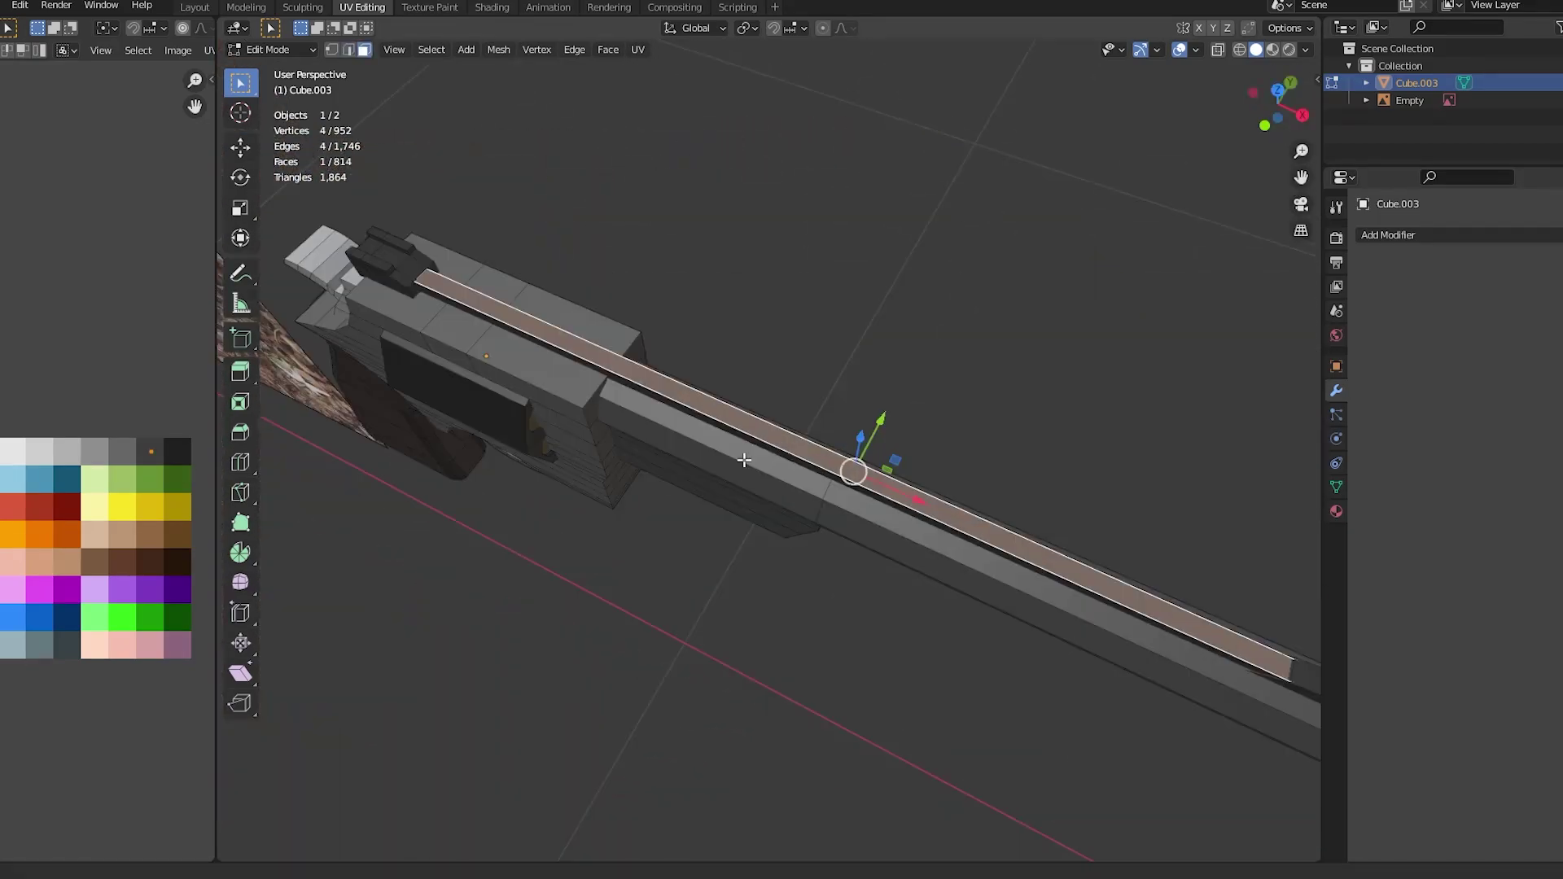
pyautogui.hotkey('ctrl', 'b')
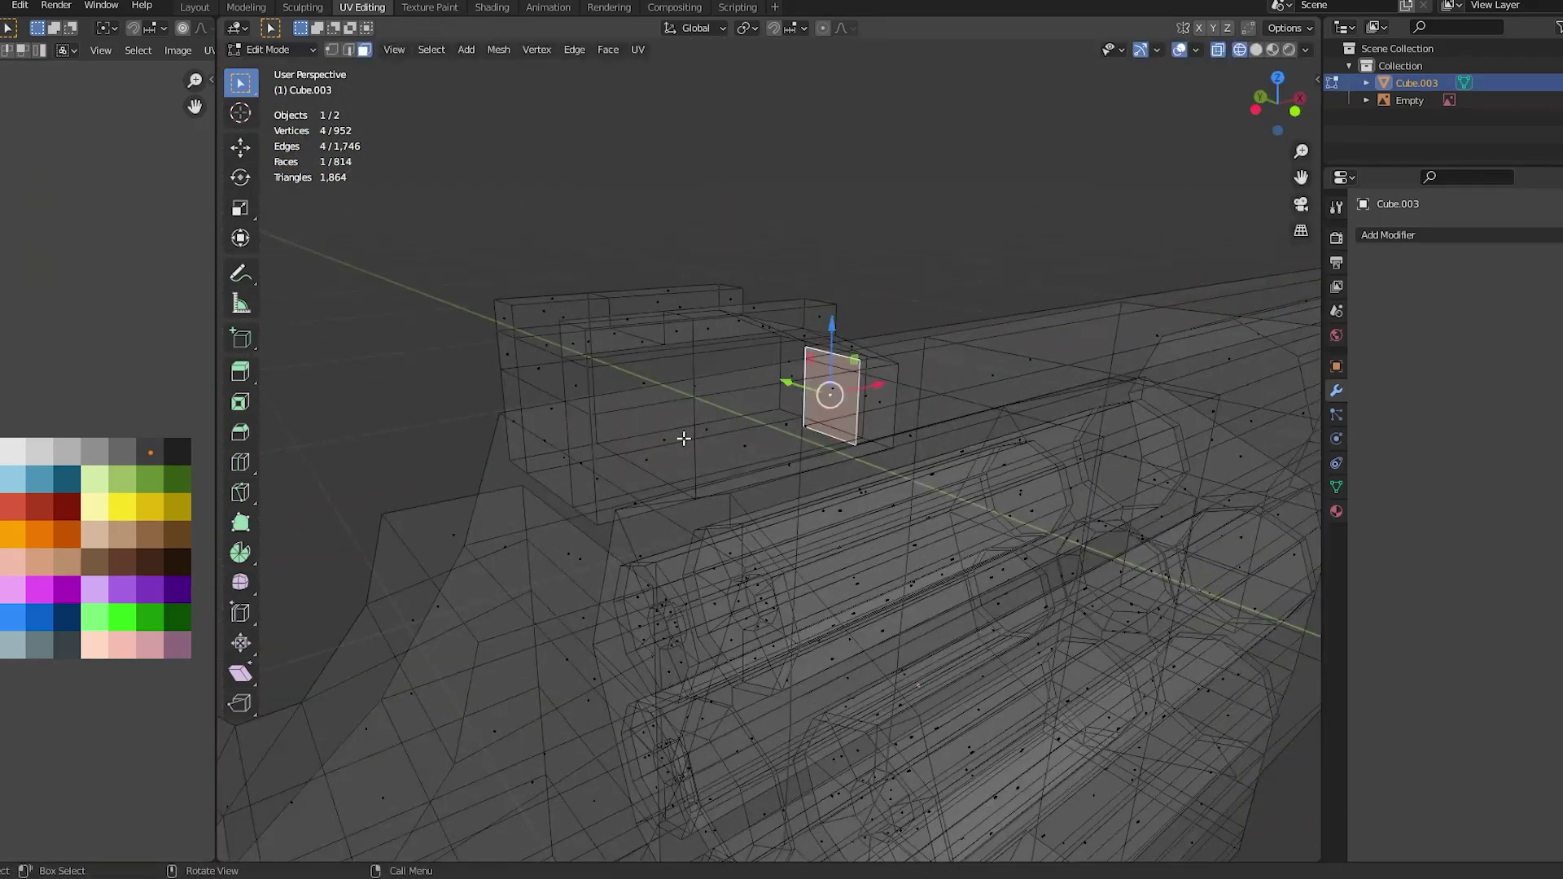
# Bevel the selected barrel geometry and orbit to look down on the revolver
pyautogui.hotkey('ctrl', 'b')
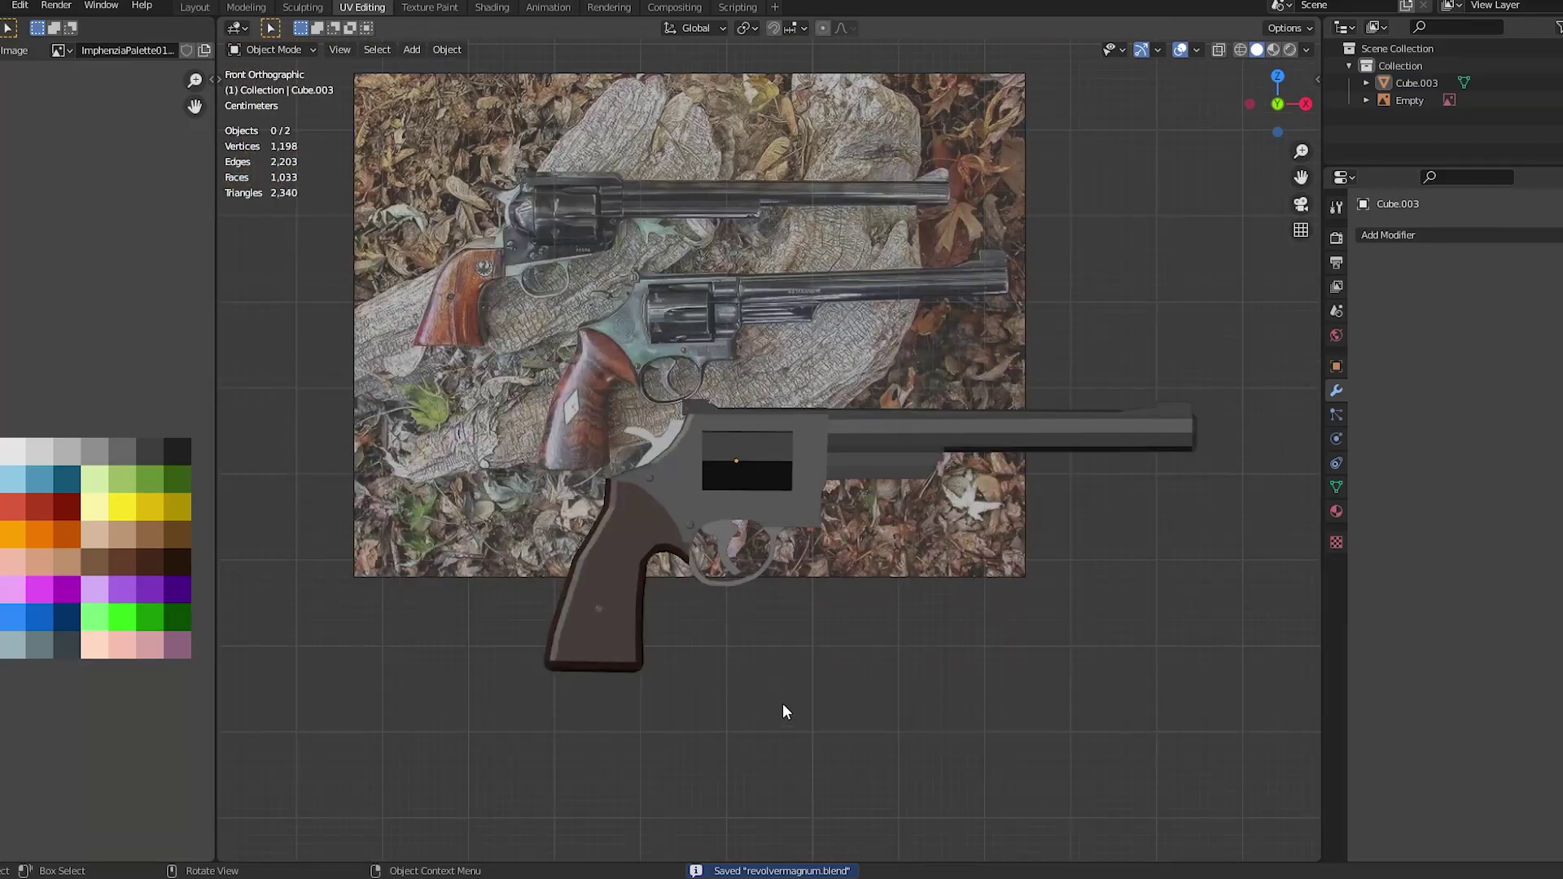
pyautogui.moveTo(784, 704); pyautogui.dragTo(827, 684, button='middle')
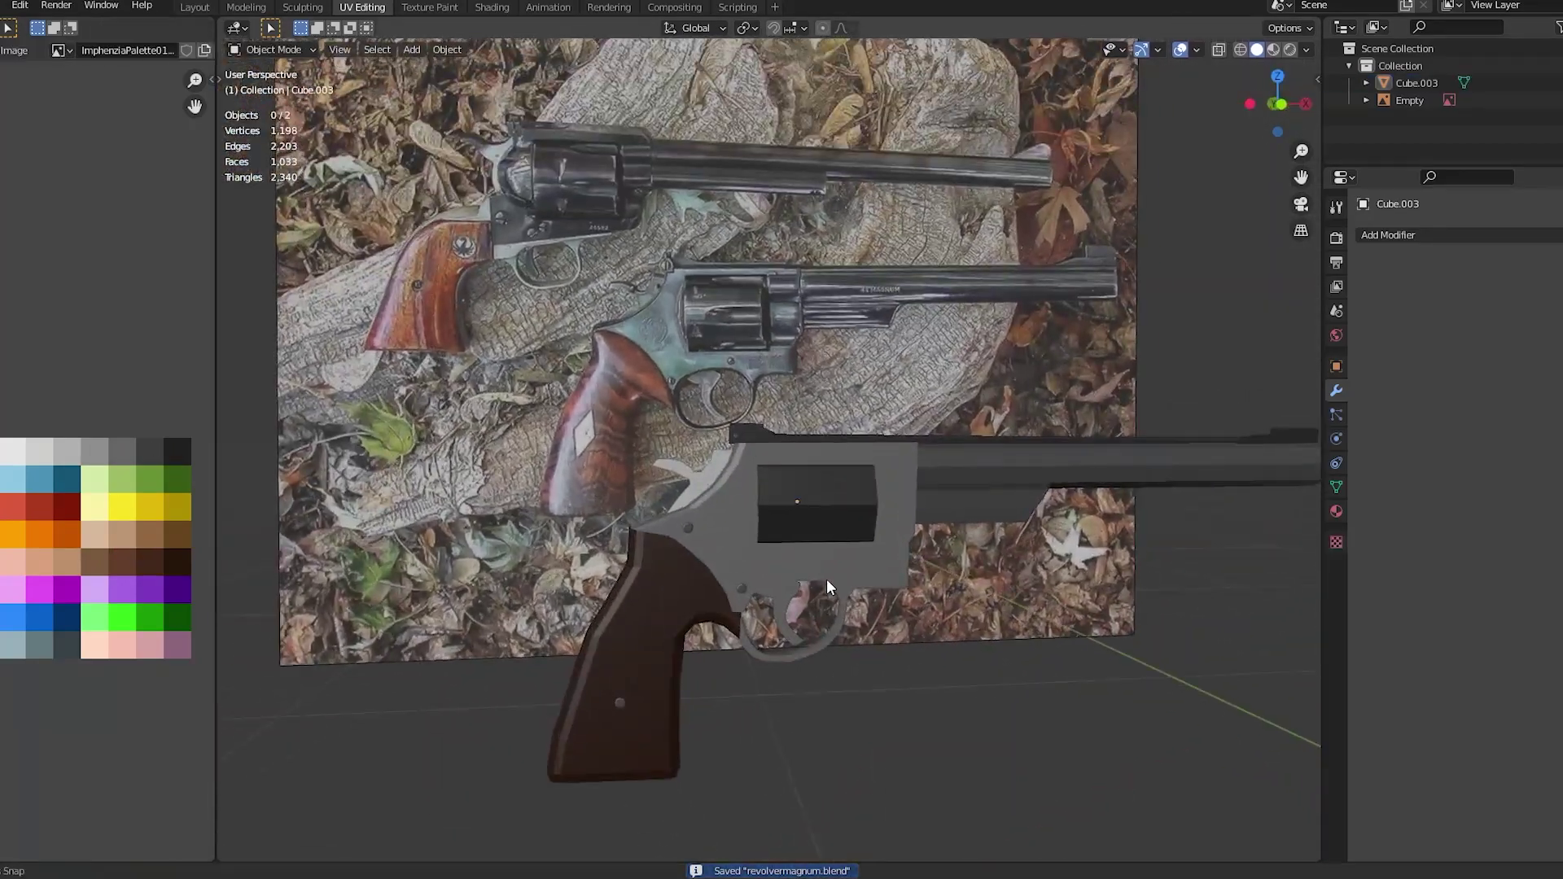
pyautogui.moveTo(828, 579); pyautogui.dragTo(774, 534, button='middle')
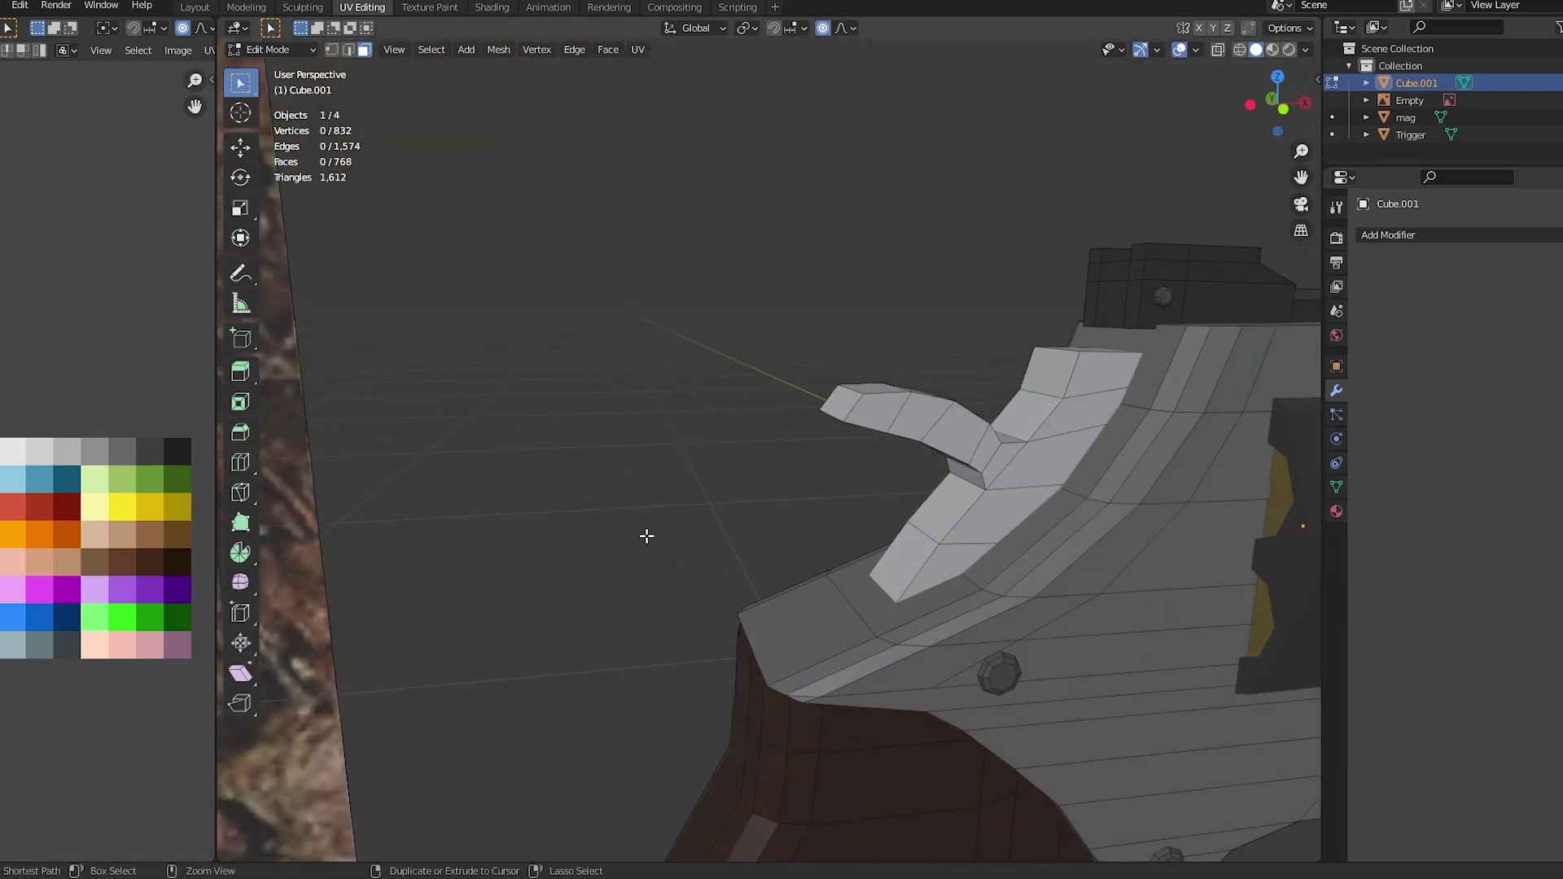
# Select the side-plate and frame edges and bevel them
pyautogui.moveTo(1031, 499); pyautogui.dragTo(675, 505, button='middle')
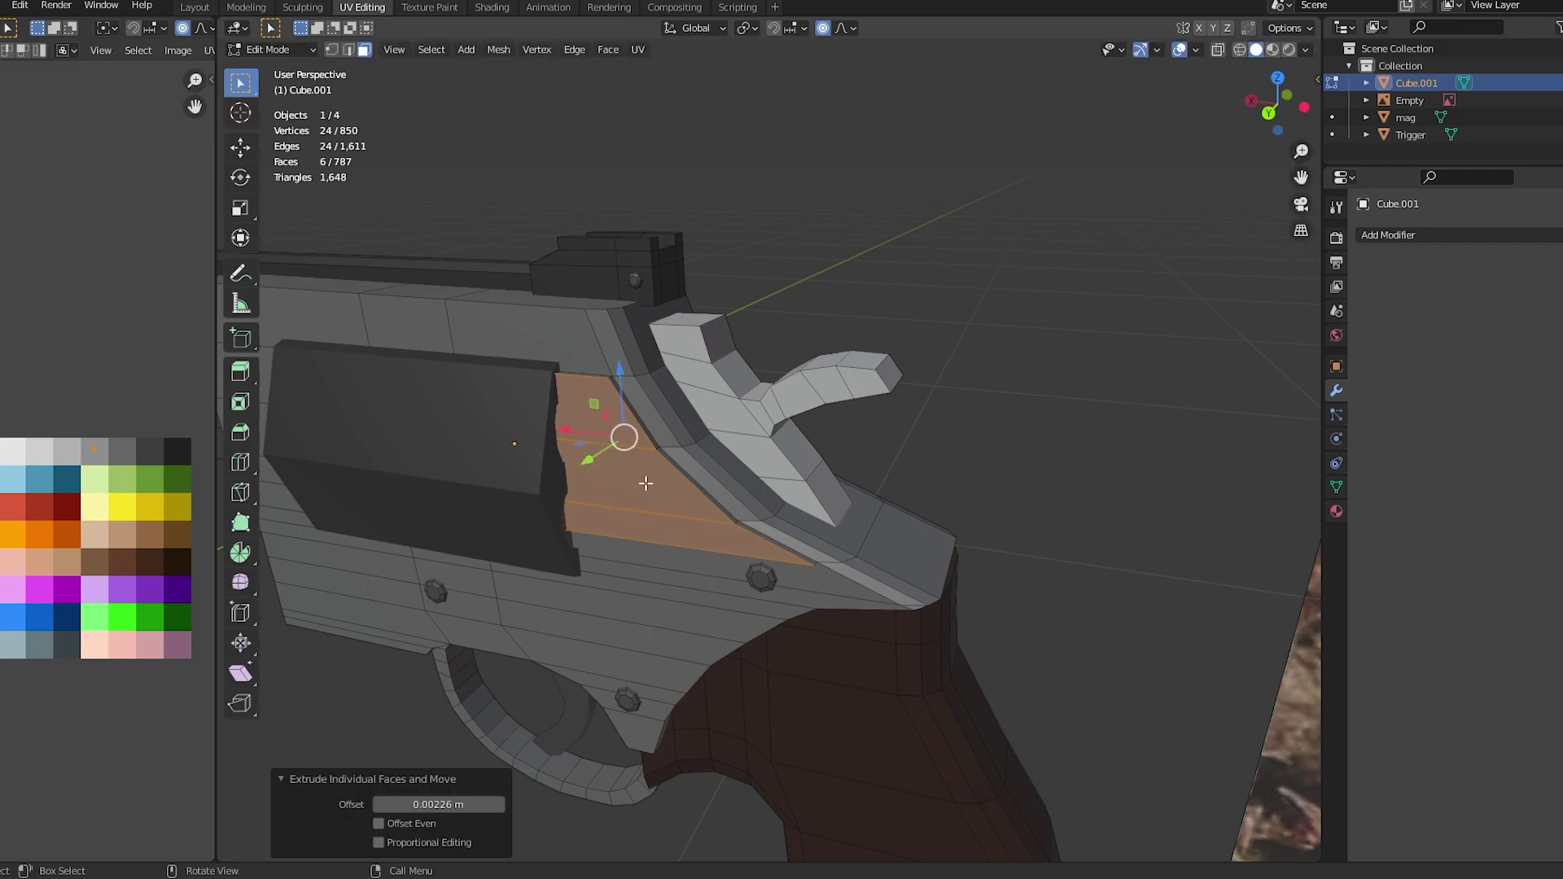
pyautogui.moveTo(645, 484); pyautogui.dragTo(708, 462, button='middle')
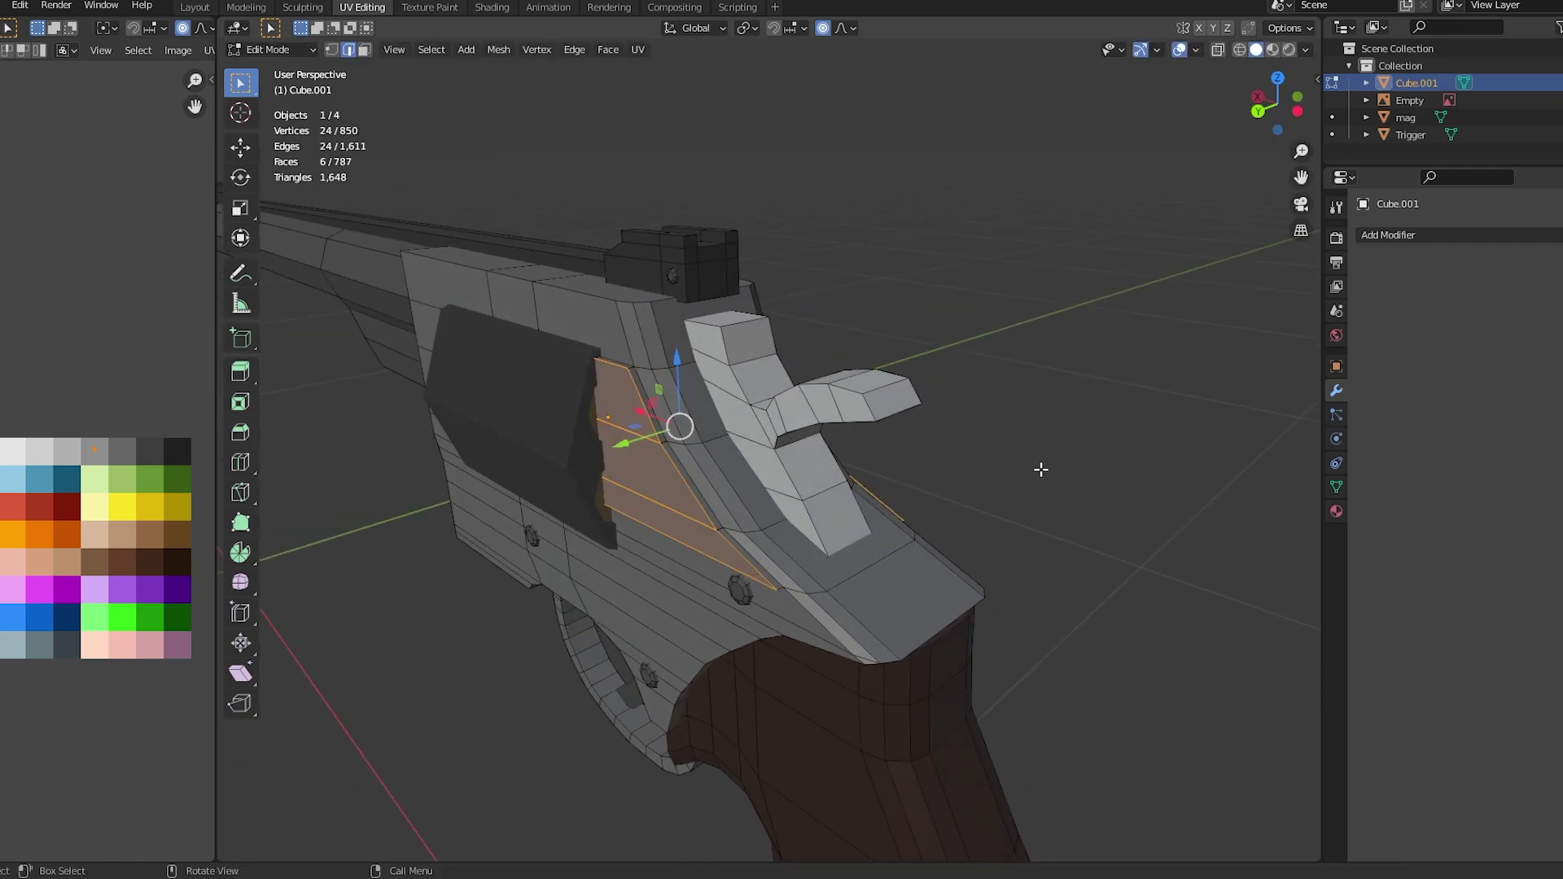
pyautogui.moveTo(652, 423)
pyautogui.mouseDown(button='middle')
pyautogui.moveTo(688, 621)
pyautogui.moveTo(810, 627)
pyautogui.moveTo(670, 572)
pyautogui.mouseUp(button='middle')
pyautogui.keyDown('shift'); pyautogui.click(770, 626); pyautogui.keyUp('shift')
pyautogui.keyDown('shift'); pyautogui.click(711, 617); pyautogui.keyUp('shift')
pyautogui.moveTo(866, 333); pyautogui.dragTo(966, 231, button='middle')
pyautogui.keyDown('shift'); pyautogui.click(967, 231); pyautogui.keyUp('shift')
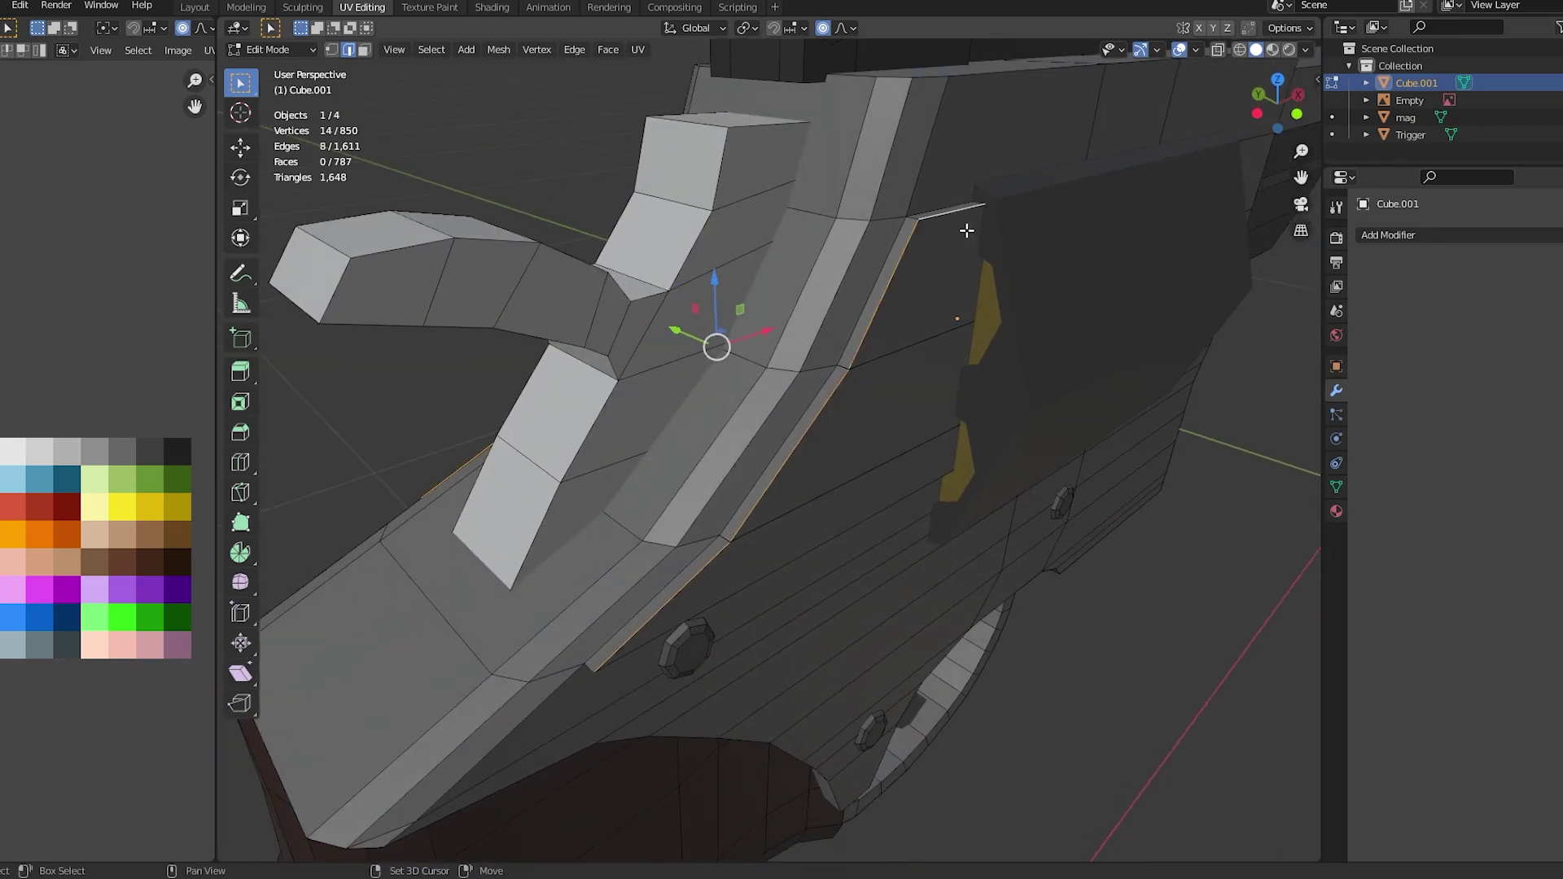
pyautogui.click(944, 467)
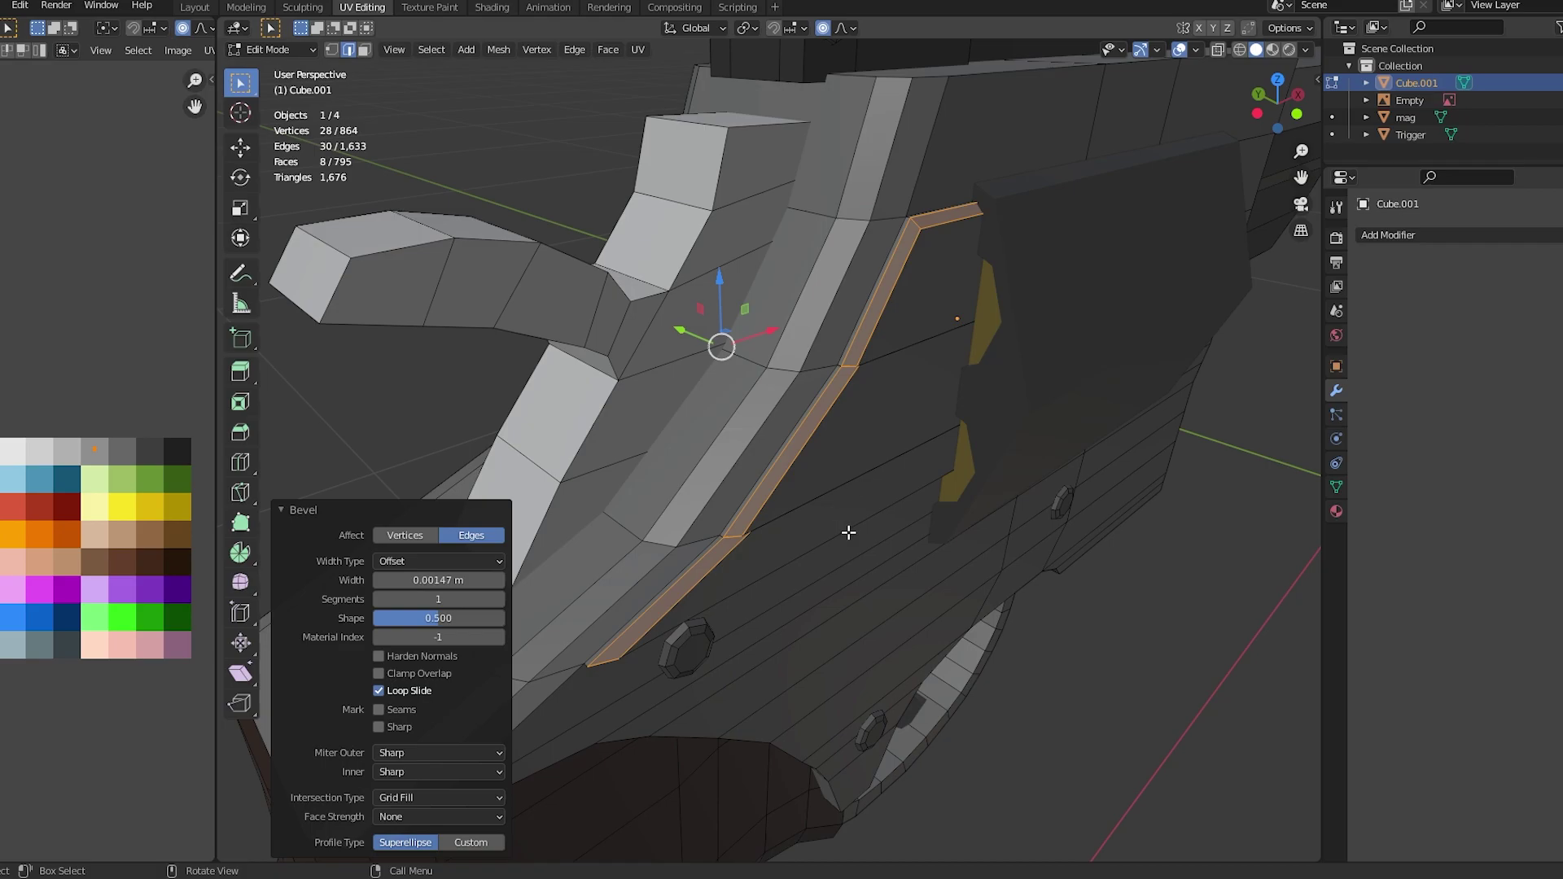
pyautogui.moveTo(848, 532); pyautogui.dragTo(896, 489, button='middle')
pyautogui.scroll(-5, 1138, 617)
# Check the frame from the front and reposition the side-plate faces
pyautogui.press('Tab')
pyautogui.press('KP_1')
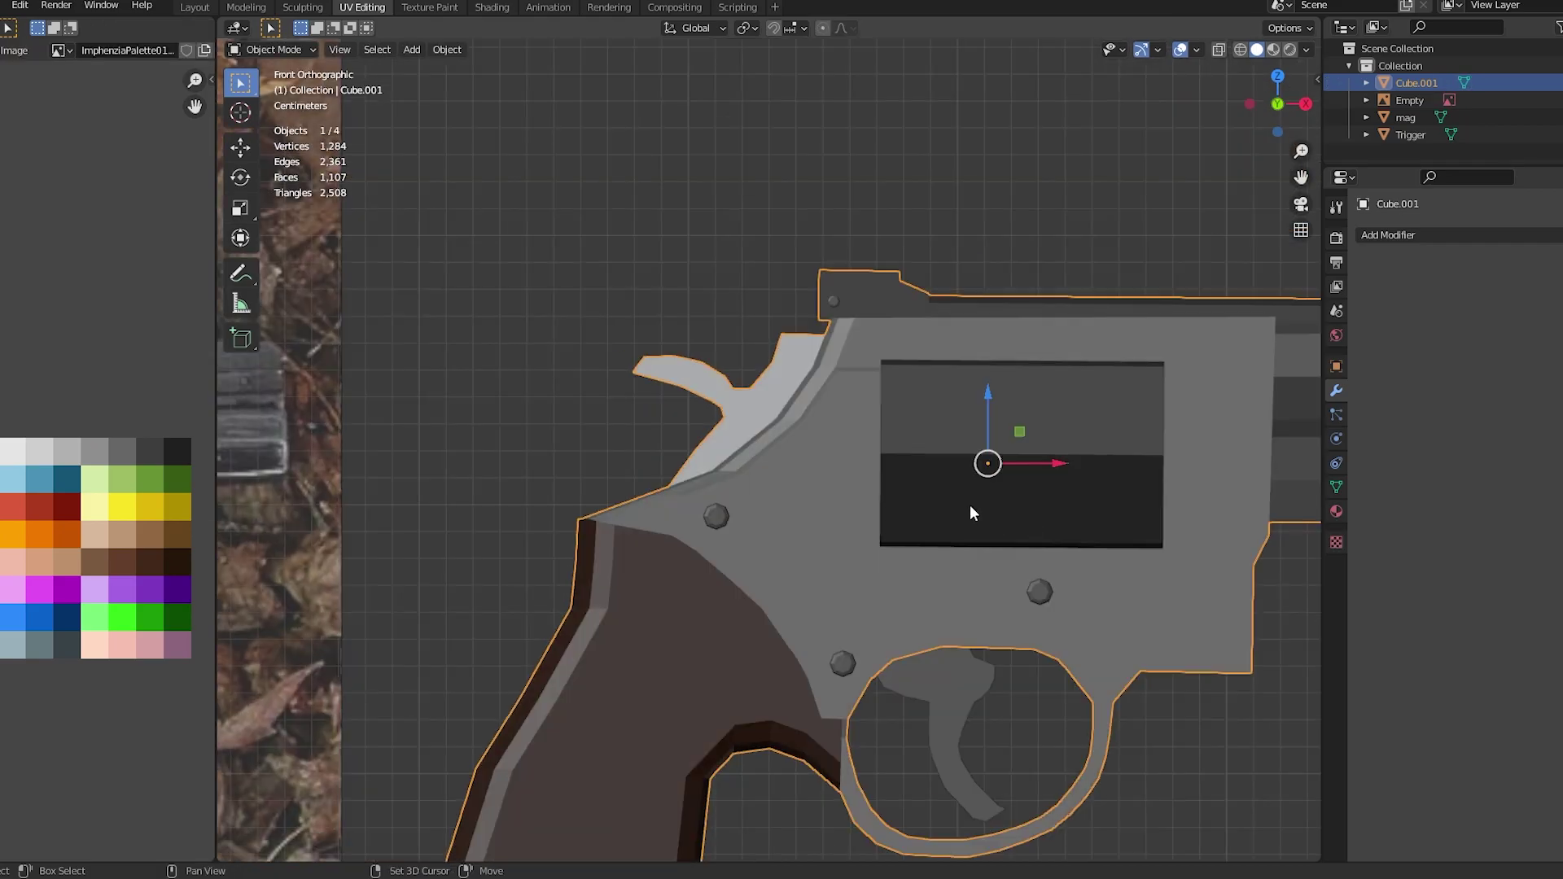
pyautogui.press('Tab')
pyautogui.scroll(3, 971, 508)
pyautogui.moveTo(908, 426); pyautogui.dragTo(555, 473, button='middle')
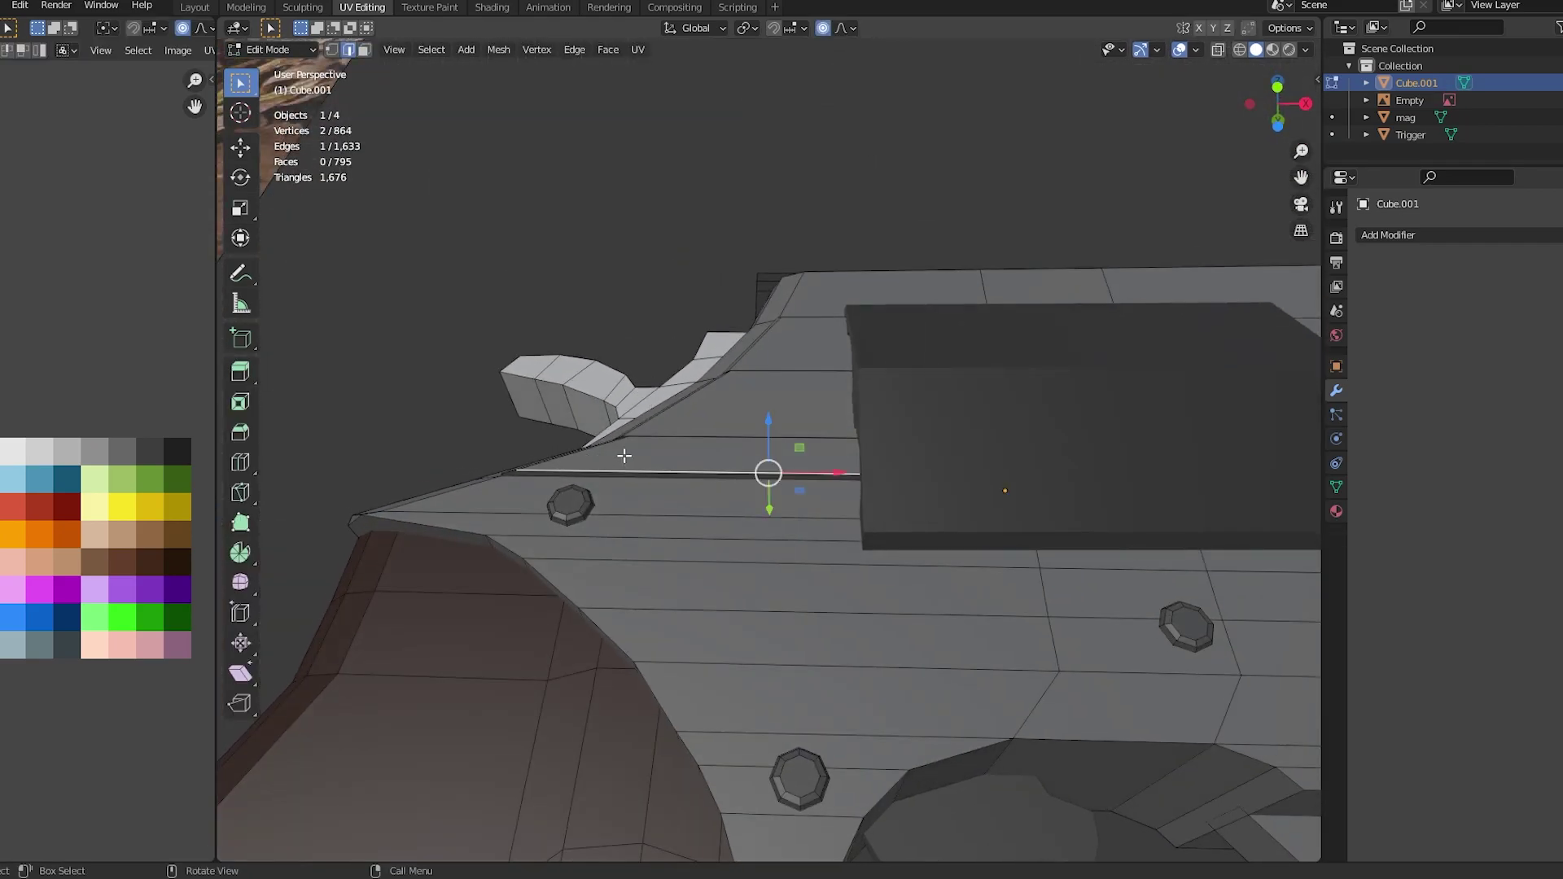
pyautogui.moveTo(646, 370); pyautogui.dragTo(756, 415, button='middle')
pyautogui.scroll(-3, 838, 456)
pyautogui.press('g')
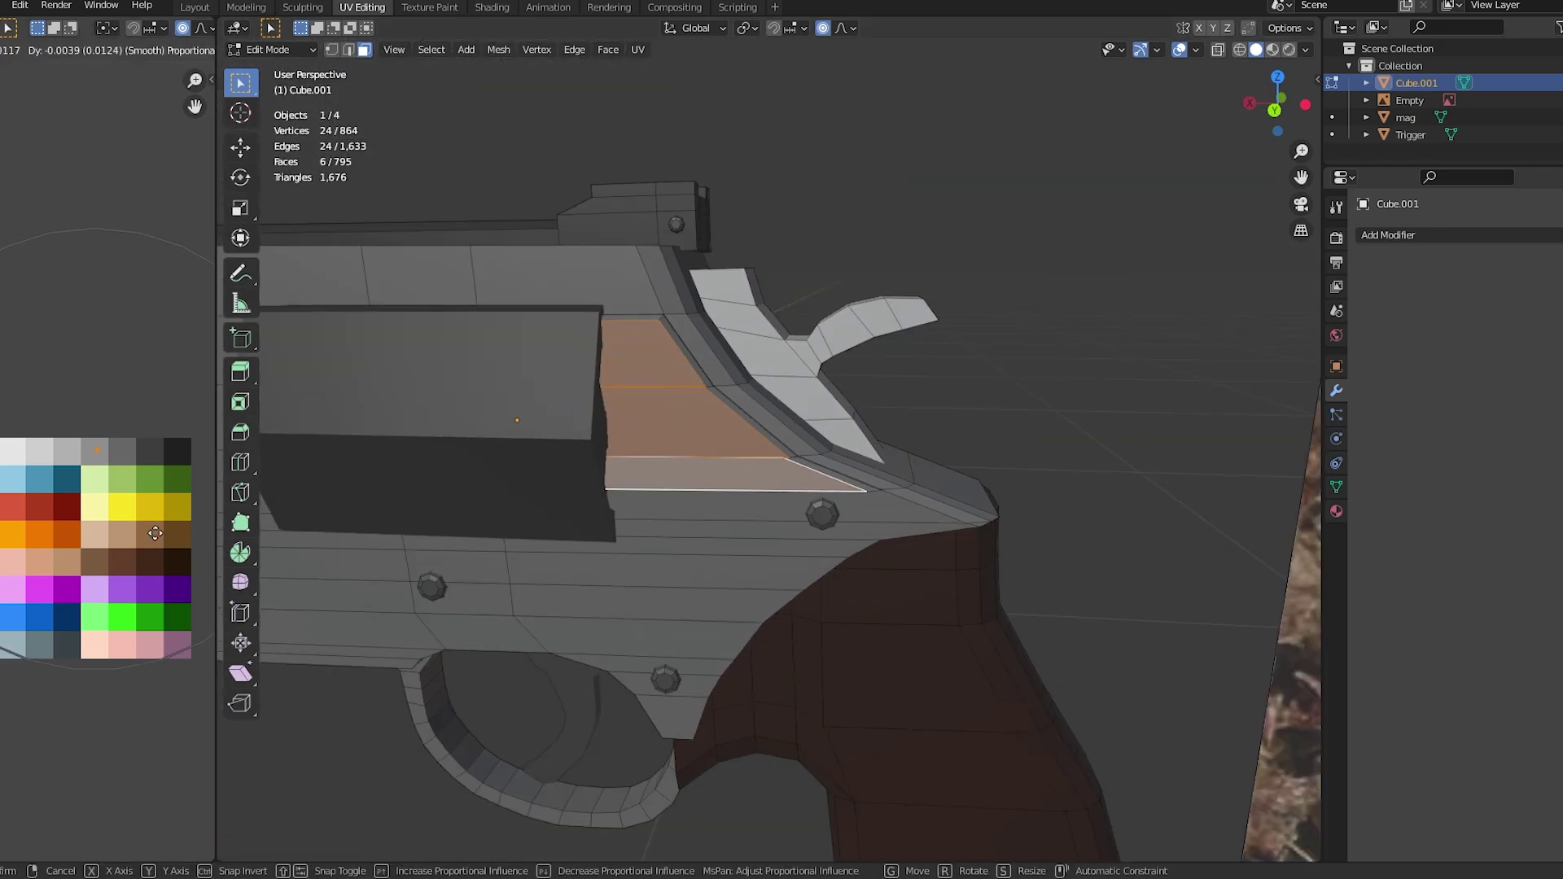
pyautogui.press('KP_1')
pyautogui.keyDown('ctrl'); pyautogui.scroll(-2, 928, 493); pyautogui.keyUp('ctrl')
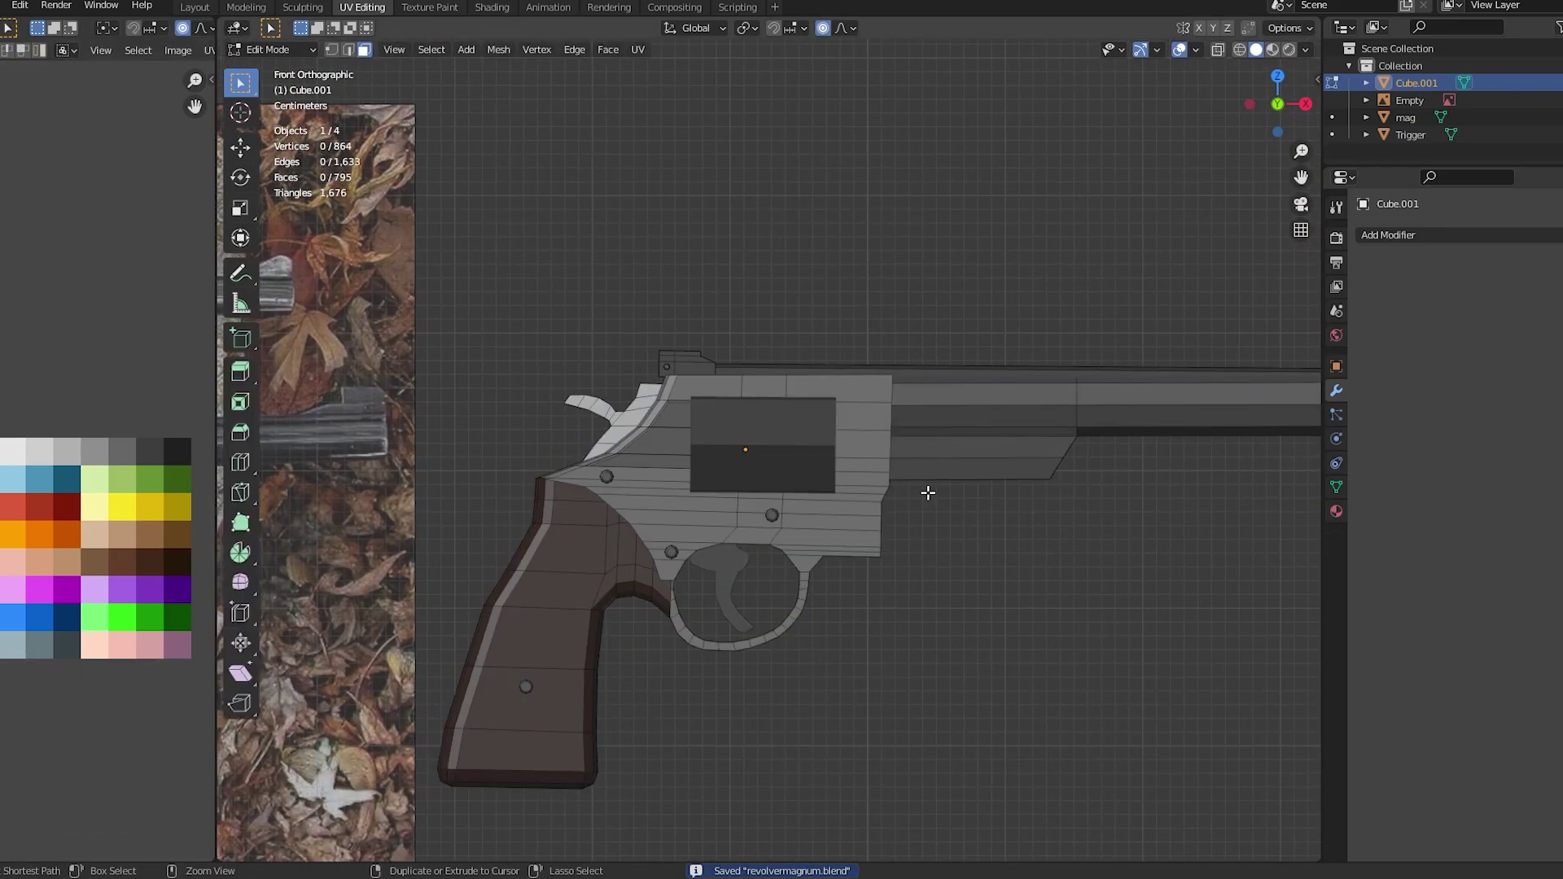
pyautogui.moveTo(884, 470)
pyautogui.mouseDown(button='middle')
pyautogui.moveTo(896, 440)
pyautogui.moveTo(774, 405)
pyautogui.moveTo(684, 342)
pyautogui.moveTo(668, 619)
pyautogui.moveTo(883, 464)
pyautogui.mouseUp(button='middle')
pyautogui.scroll(3, 896, 423)
# Switch to face select, clear the selection, return to Object Mode and save revolvermagnum.blend
pyautogui.hotkey('alt', 'a')
pyautogui.press('3')
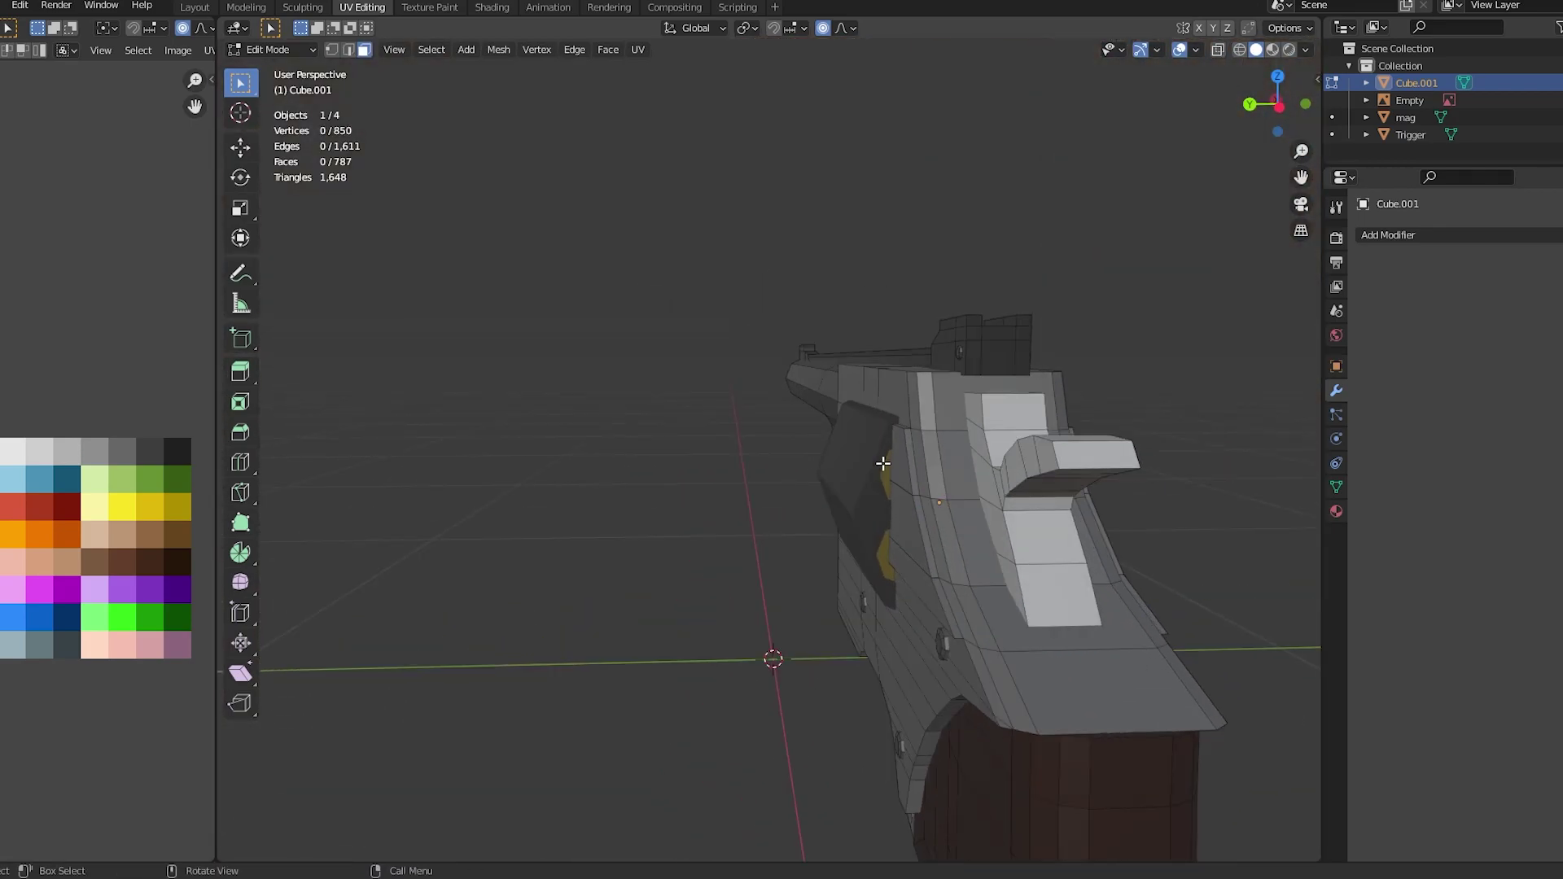
pyautogui.press('Tab')
pyautogui.press('KP_1')
pyautogui.hotkey('ctrl', 's')
pyautogui.moveTo(759, 450)
pyautogui.mouseDown(button='middle')
pyautogui.moveTo(891, 402)
pyautogui.moveTo(1218, 62)
pyautogui.mouseUp(button='middle')
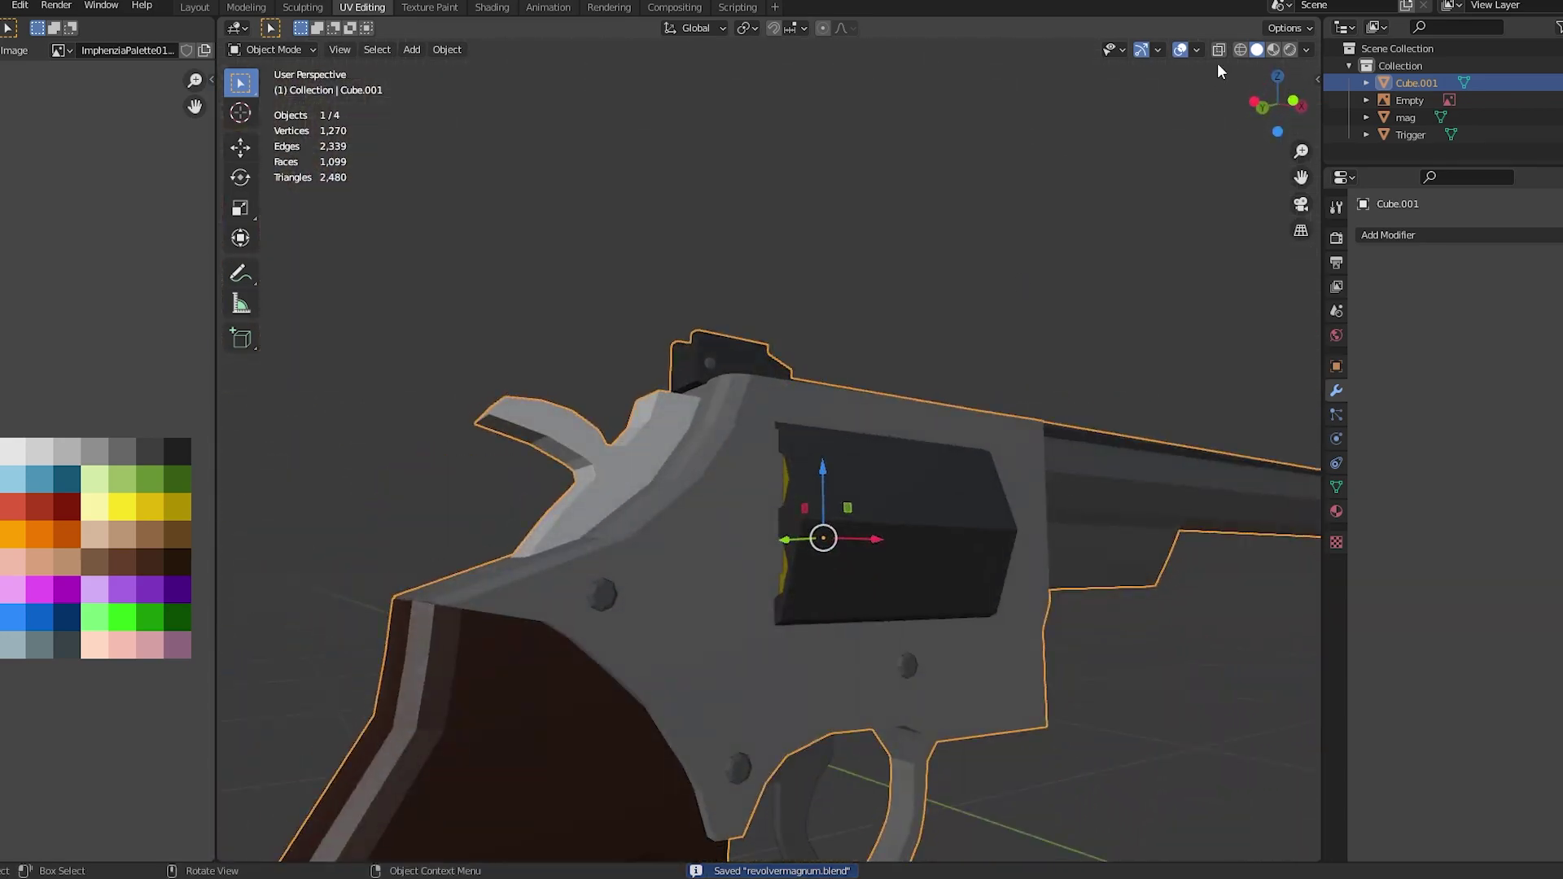
# Switch to Material Preview and delete the reference image behind the revolver
pyautogui.click(1273, 49)
pyautogui.press('KP_1')
pyautogui.scroll(-3, 1056, 570)
pyautogui.hotkey('alt', 'a')
pyautogui.keyDown('shift'); pyautogui.moveTo(1055, 570); pyautogui.dragTo(729, 448, button='middle'); pyautogui.keyUp('shift')
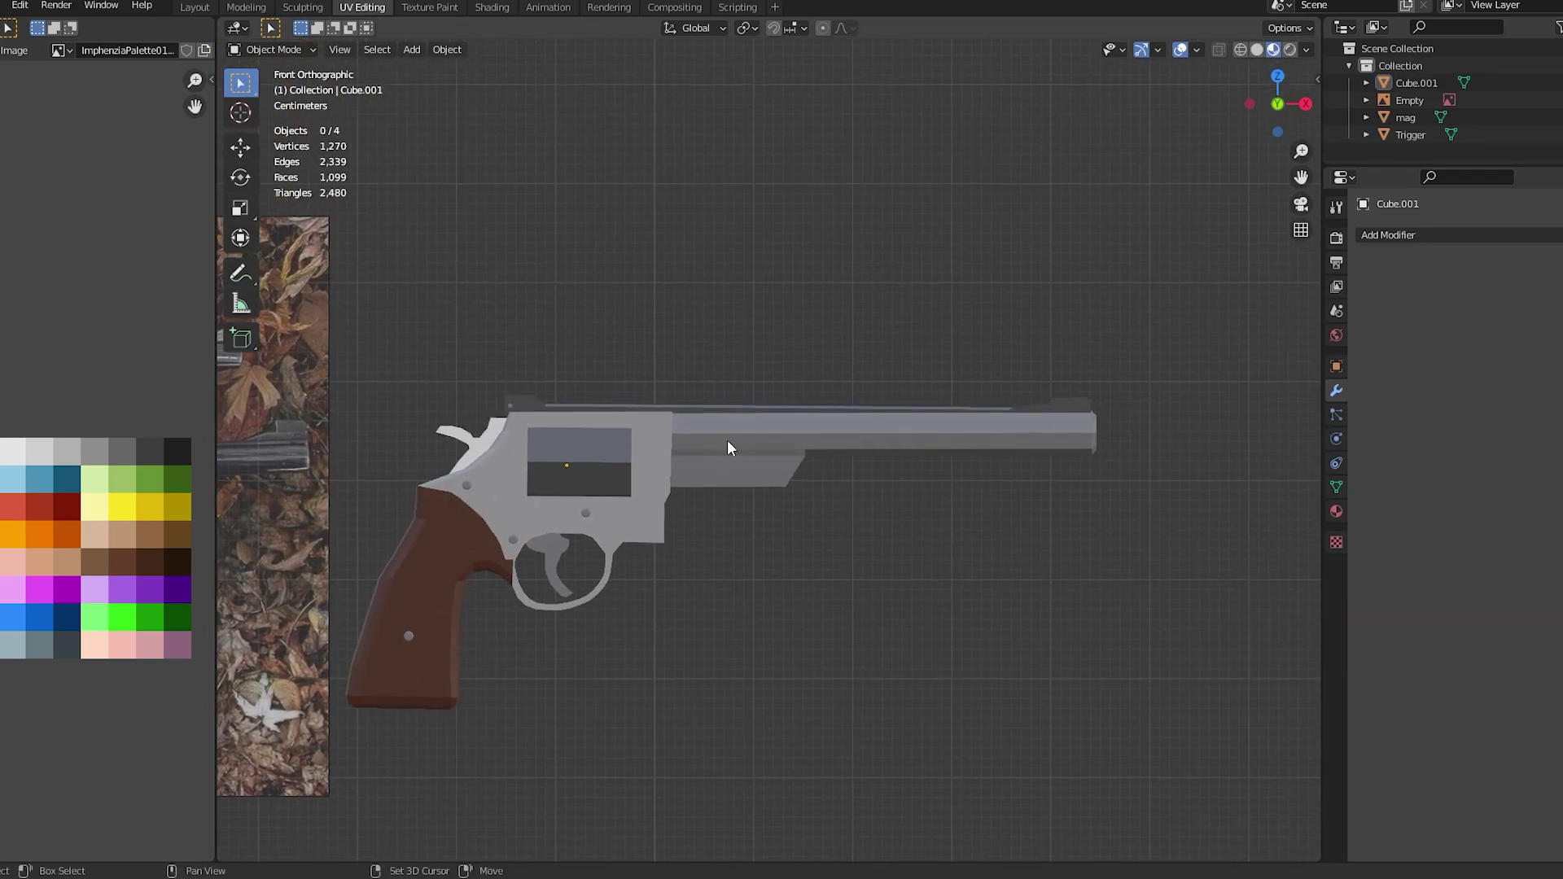
pyautogui.click(422, 397)
pyautogui.press('Delete')
# Inspect the finished revolver from several angles in solid and material preview shading
pyautogui.moveTo(602, 498)
pyautogui.mouseDown(button='middle')
pyautogui.moveTo(909, 393)
pyautogui.moveTo(886, 363)
pyautogui.mouseUp(button='middle')
pyautogui.press('KP_1')
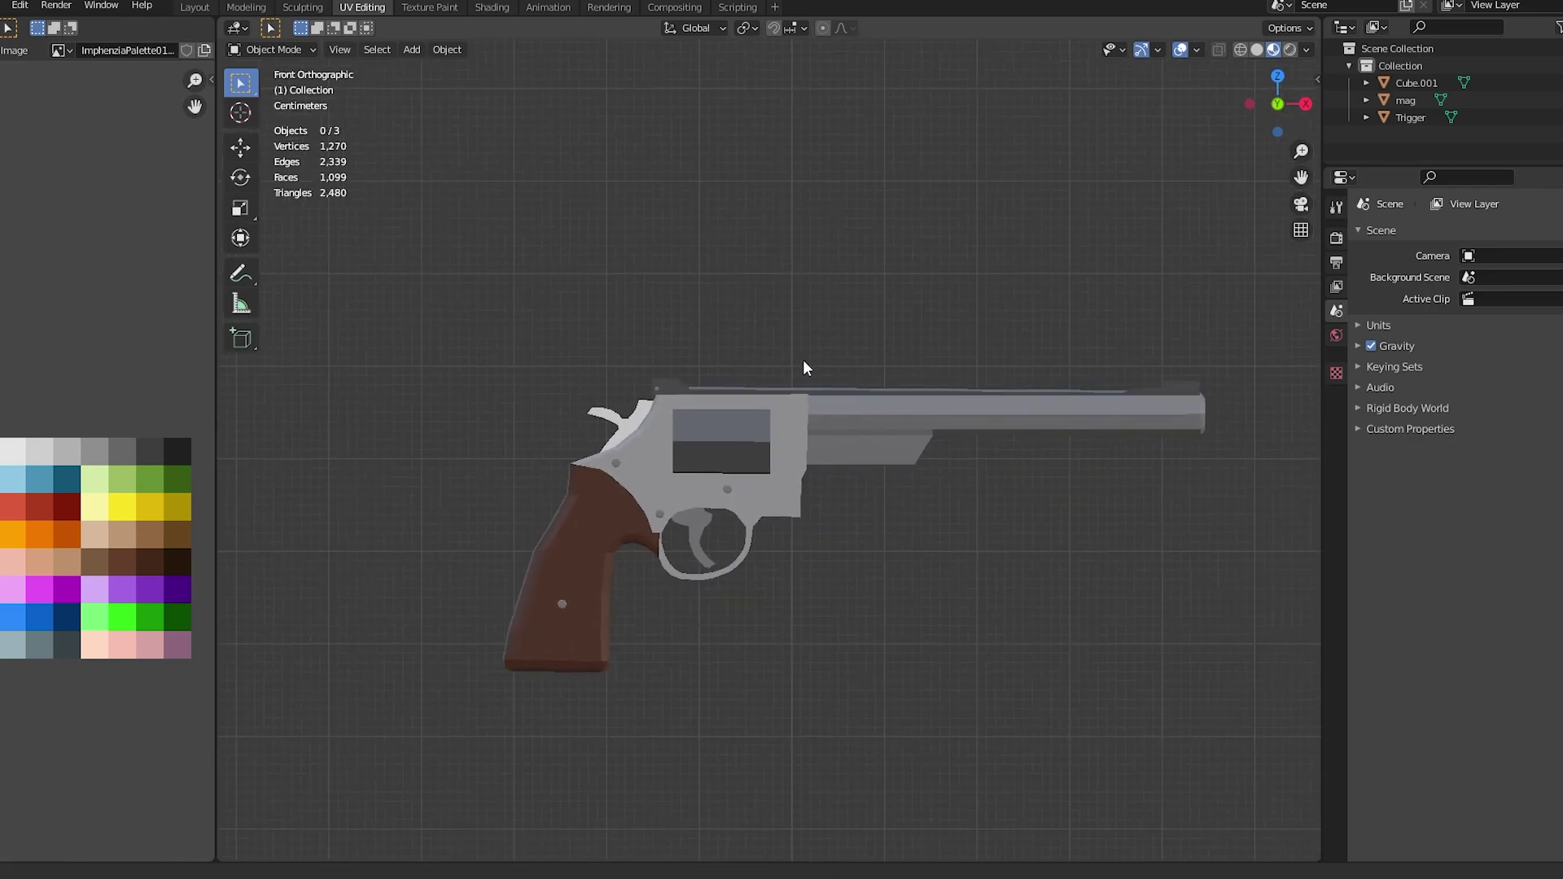
pyautogui.scroll(1, 803, 368)
pyautogui.keyDown('shift'); pyautogui.moveTo(745, 344); pyautogui.dragTo(705, 322, button='middle'); pyautogui.keyUp('shift')
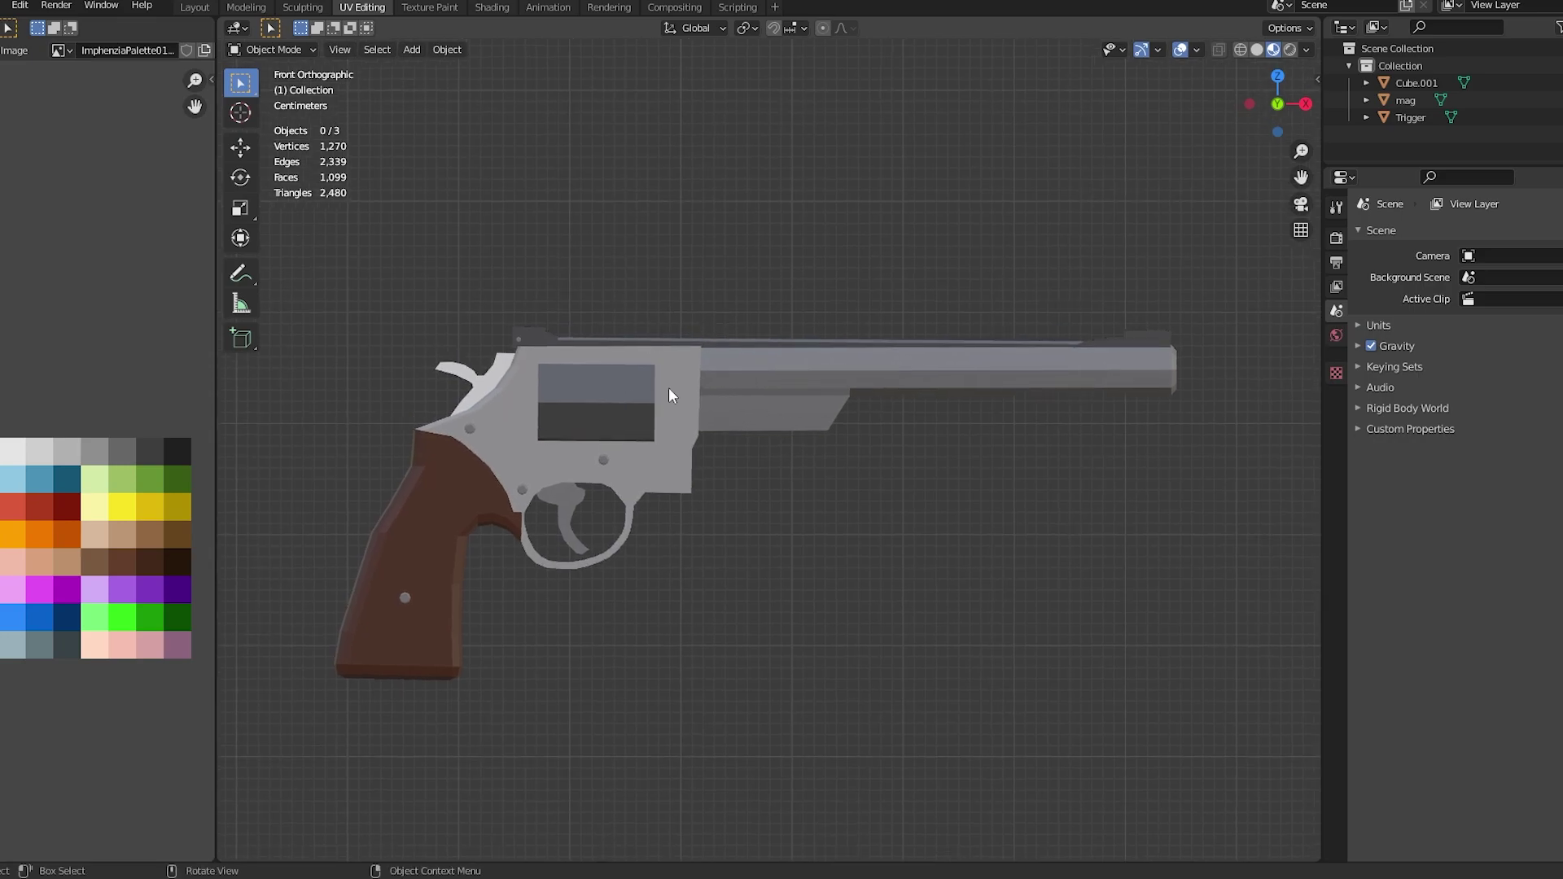
pyautogui.moveTo(669, 395)
pyautogui.mouseDown(button='middle')
pyautogui.moveTo(705, 412)
pyautogui.moveTo(942, 419)
pyautogui.moveTo(925, 419)
pyautogui.moveTo(959, 383)
pyautogui.mouseUp(button='middle')
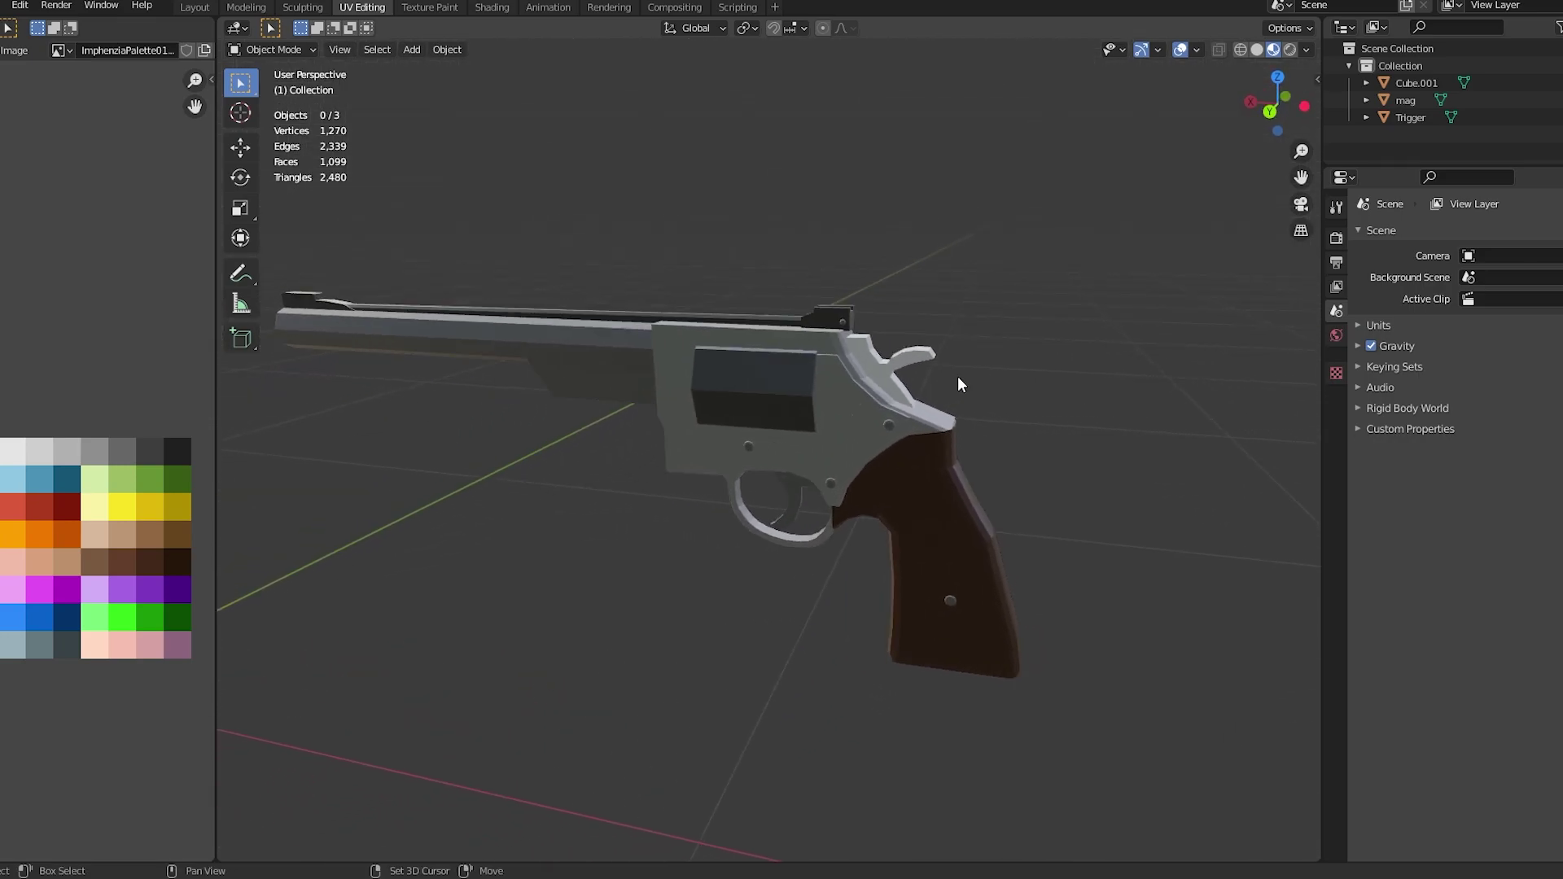
pyautogui.click(1256, 49)
pyautogui.moveTo(964, 309)
pyautogui.mouseDown(button='middle')
pyautogui.moveTo(751, 289)
pyautogui.moveTo(906, 340)
pyautogui.moveTo(715, 345)
pyautogui.moveTo(734, 340)
pyautogui.moveTo(721, 373)
pyautogui.mouseUp(button='middle')
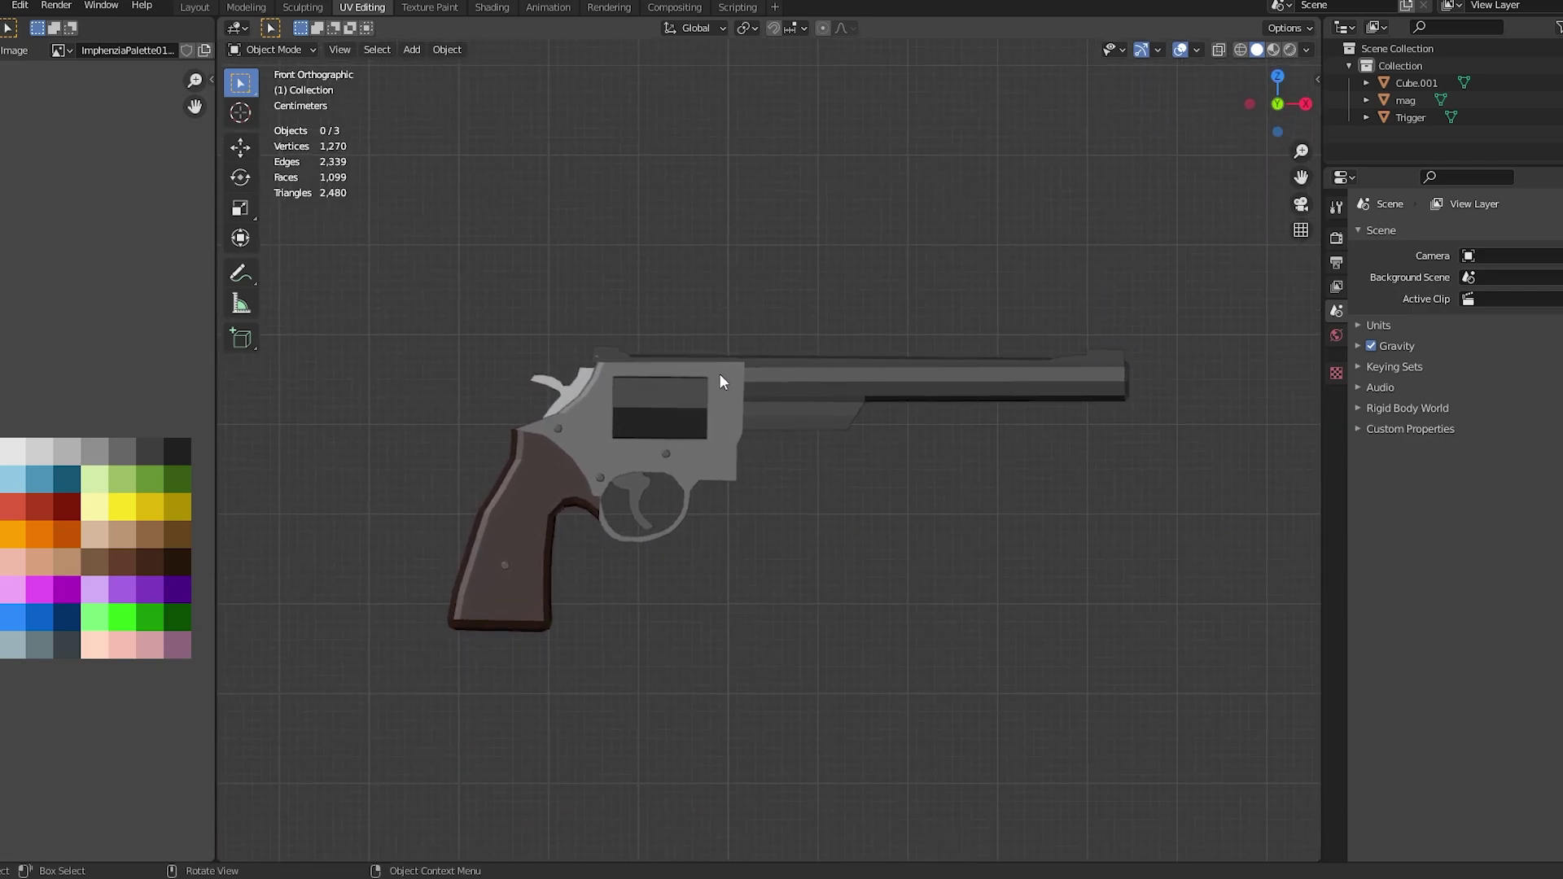
pyautogui.click(1274, 49)
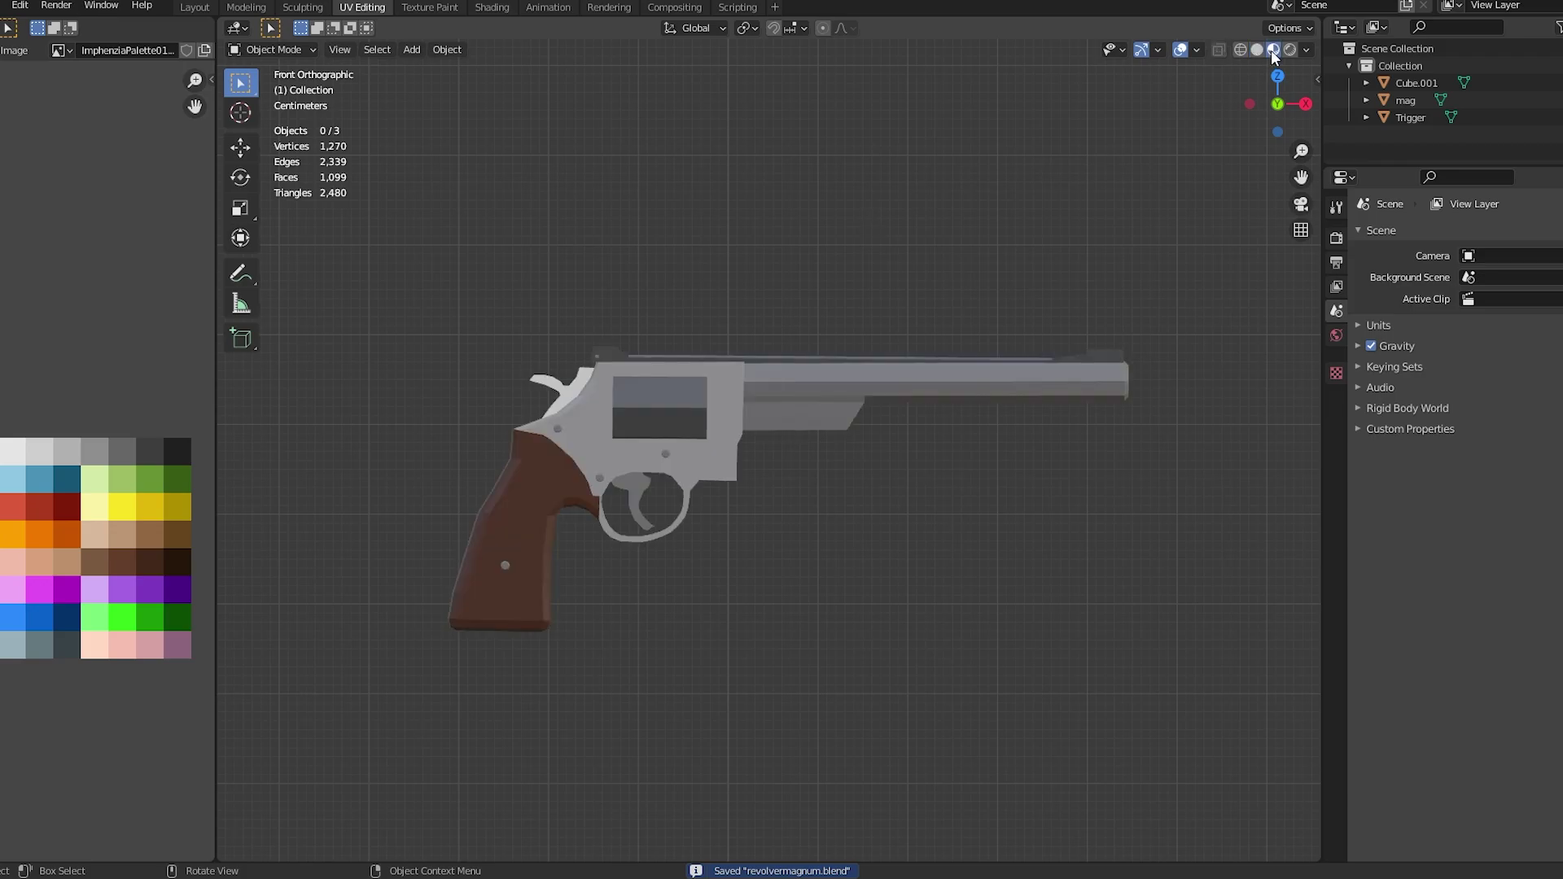